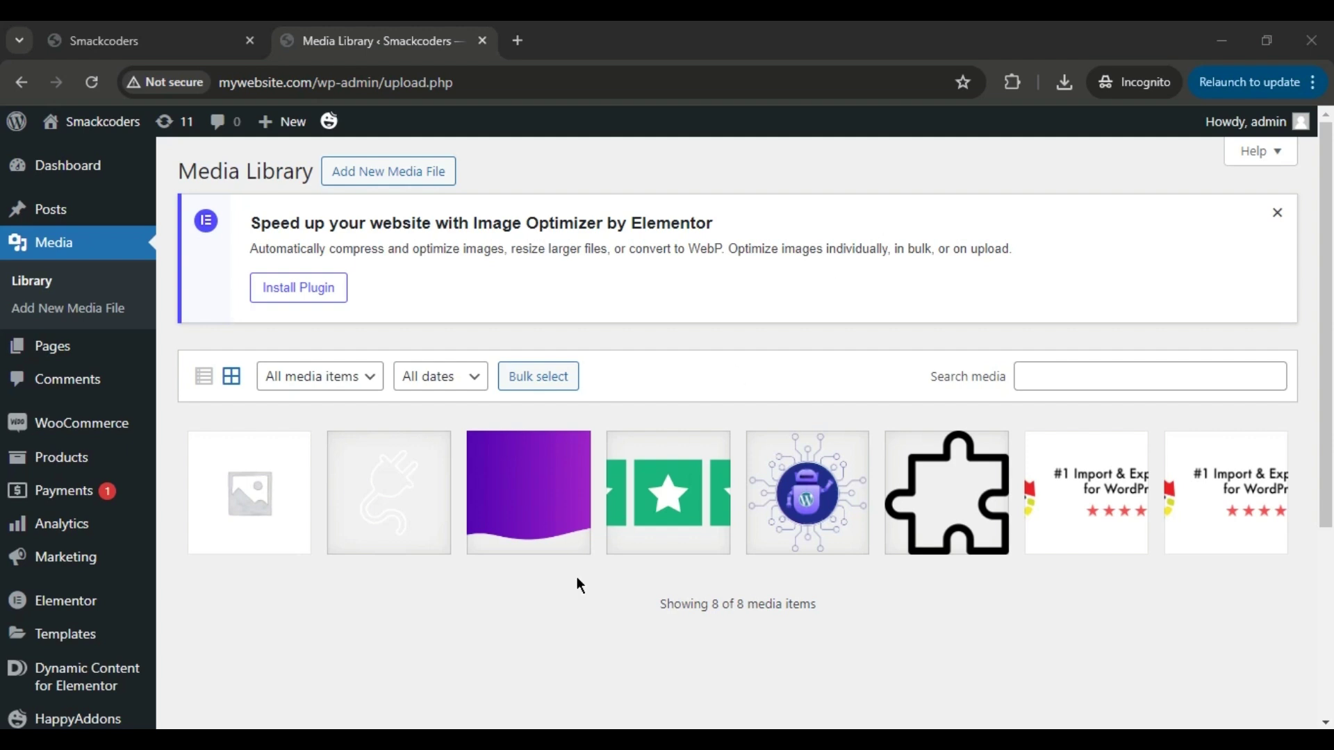
- Switch to File Explorer and select the product-image archive in woo-product-images
{"action": "left_click", "coordinate": [497, 739]}
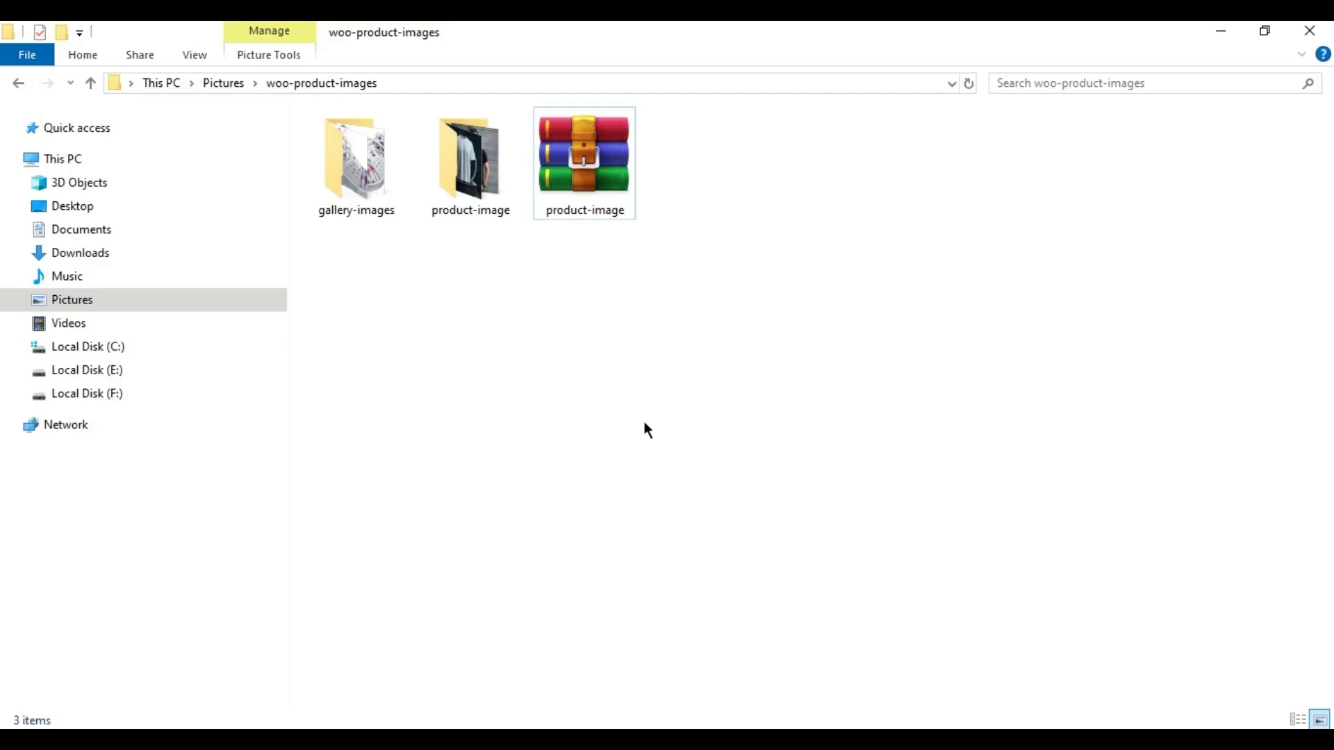
{"action": "left_click", "coordinate": [600, 200]}
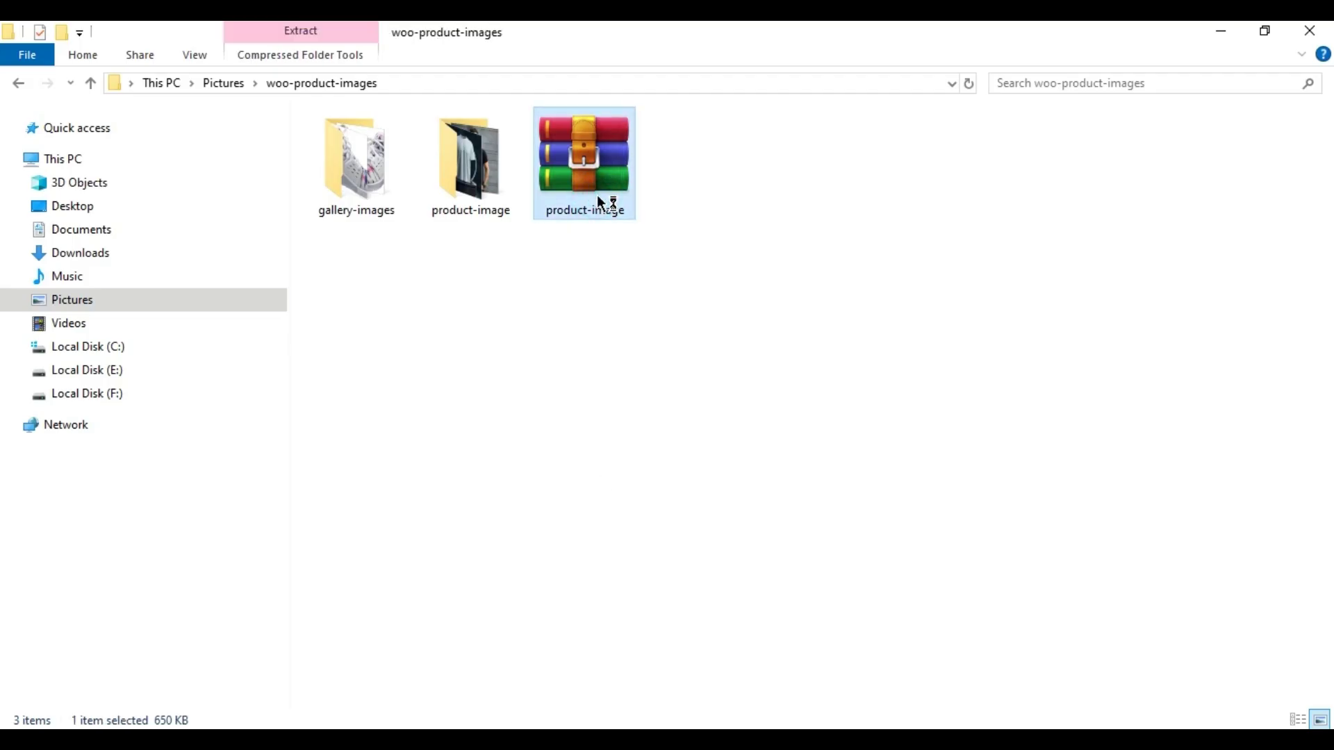
- Open the product-image archive in WinRAR and browse its gallery-images and product-image folders
{"action": "double_click", "coordinate": [600, 201]}
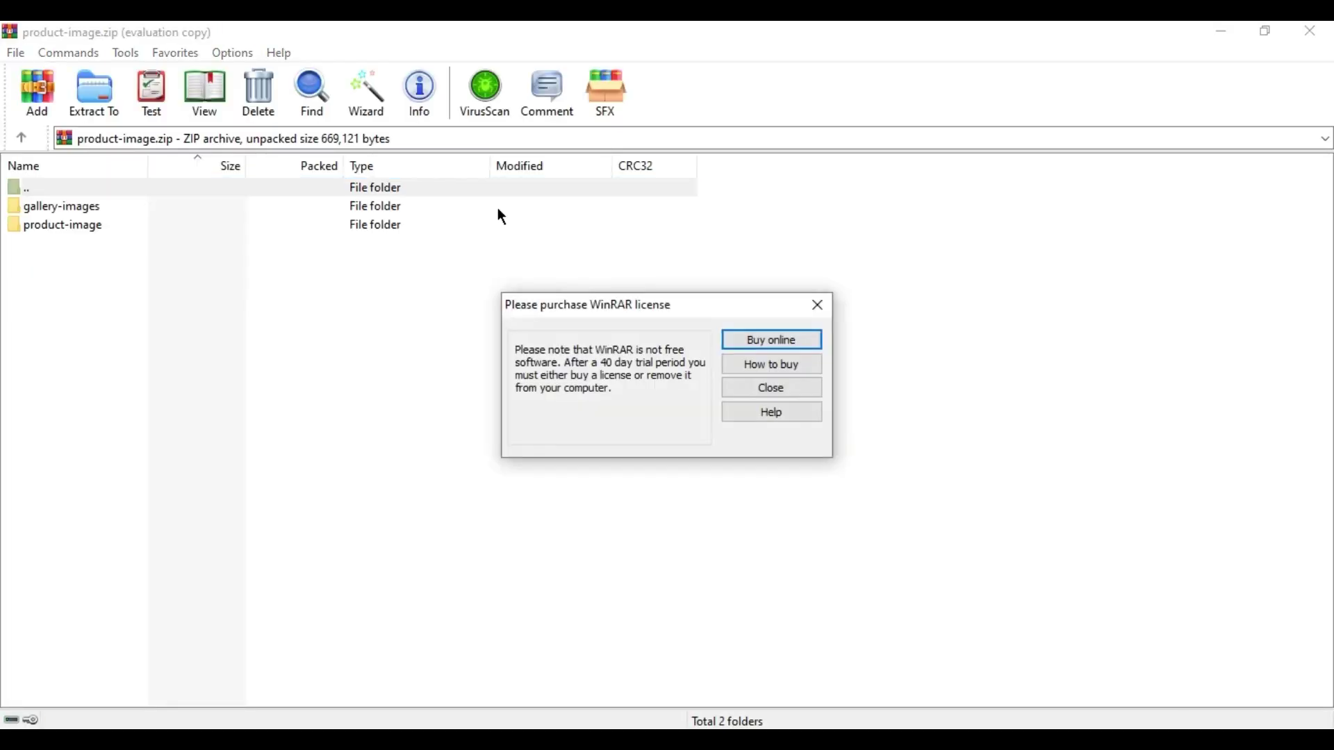
{"action": "left_click", "coordinate": [818, 306]}
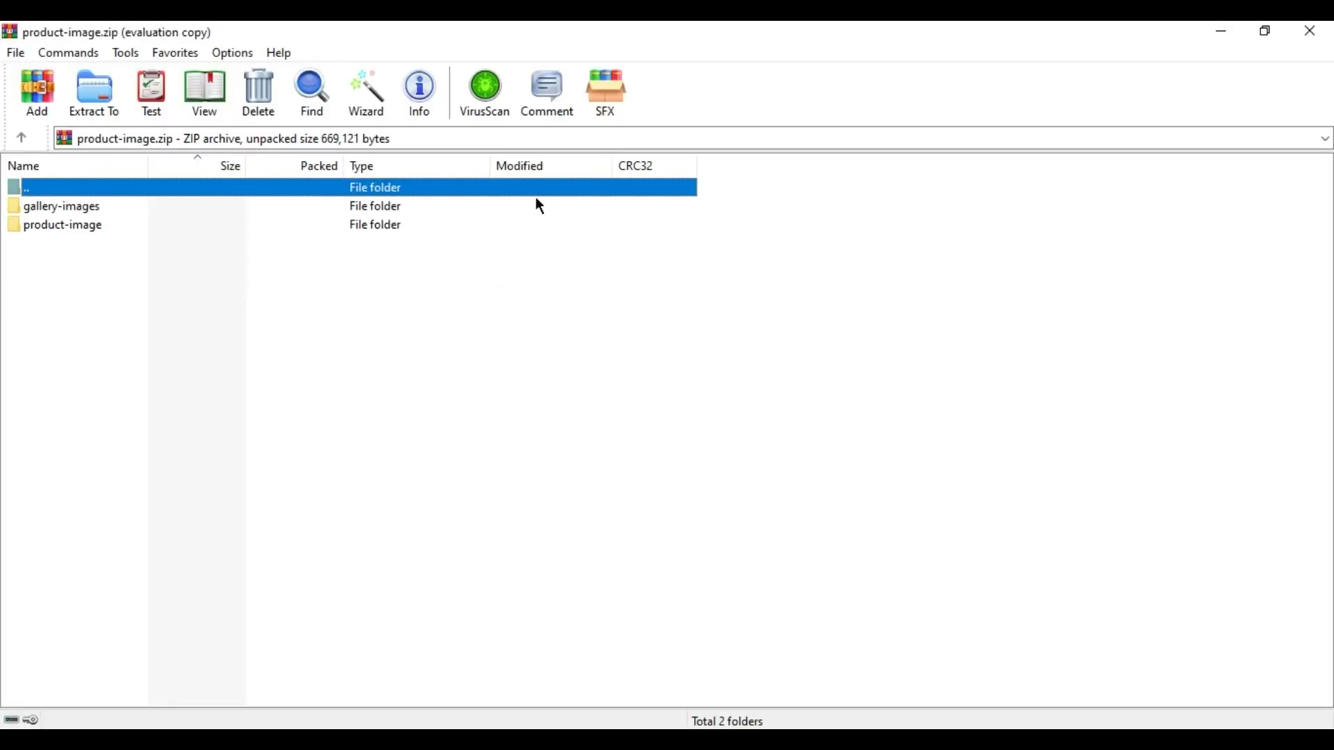
{"action": "double_click", "coordinate": [535, 198]}
{"action": "double_click", "coordinate": [513, 186]}
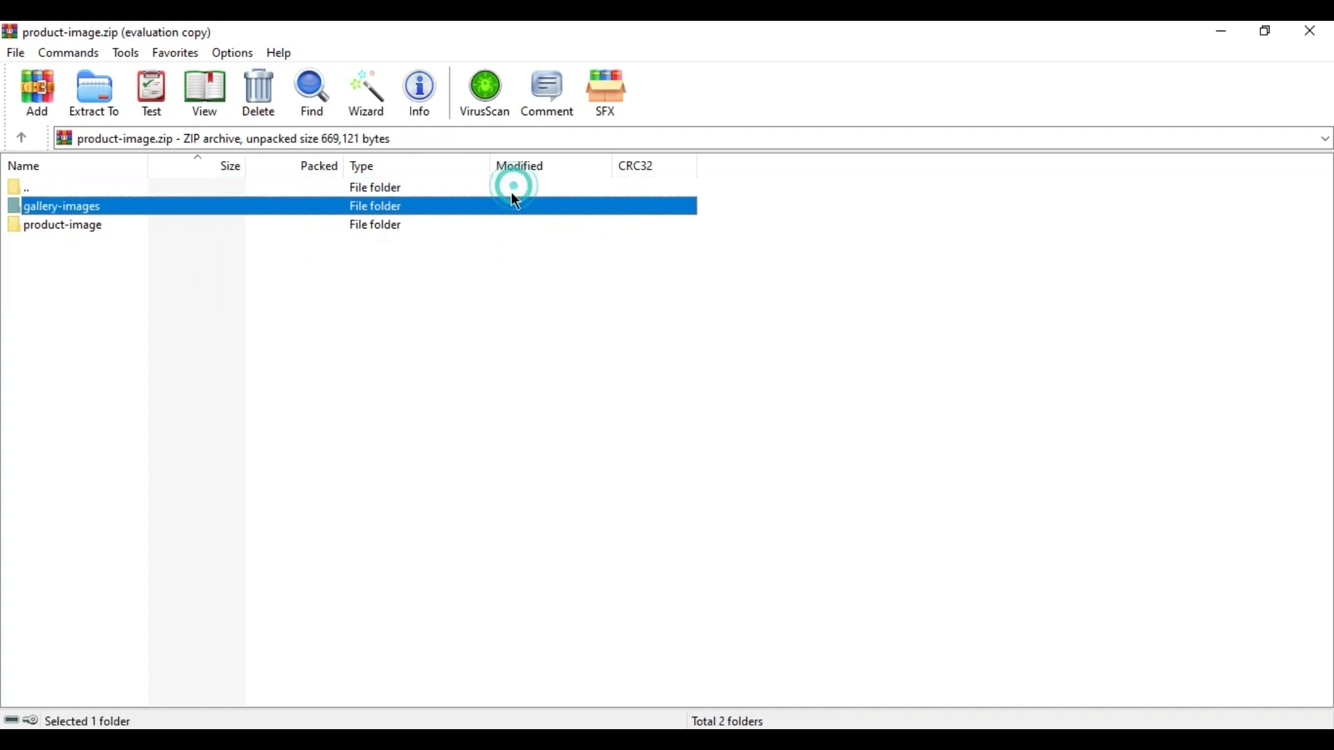
{"action": "double_click", "coordinate": [503, 226]}
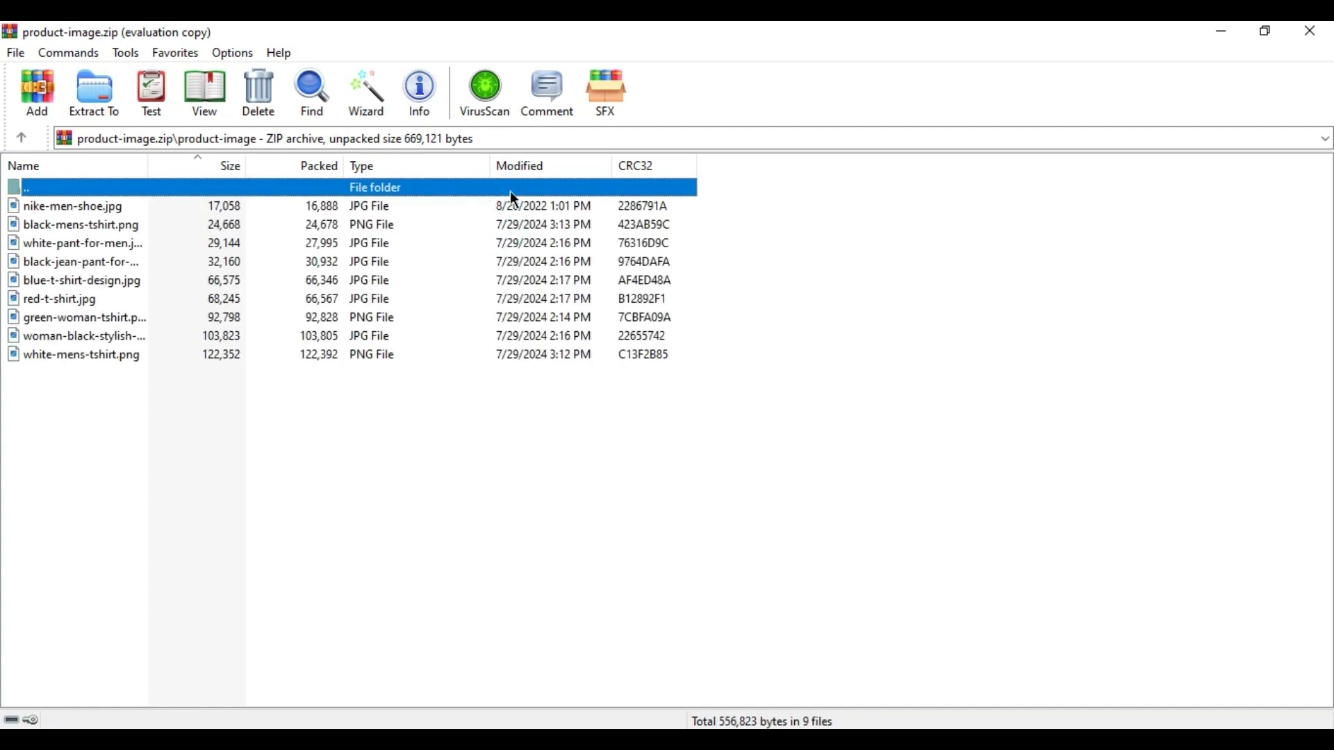
{"action": "double_click", "coordinate": [515, 191]}
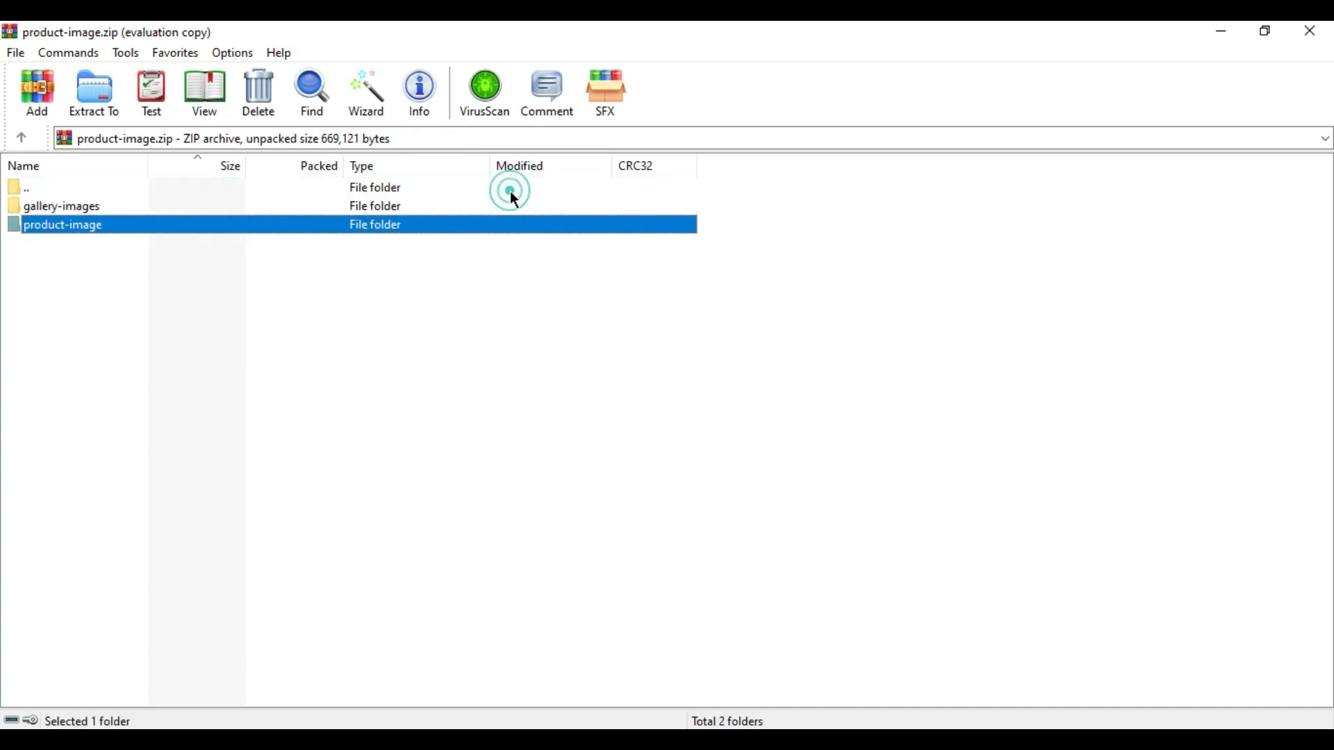
- Close WinRAR and bring up the Sample CSV spreadsheet in Chrome
{"action": "left_click", "coordinate": [1312, 31]}
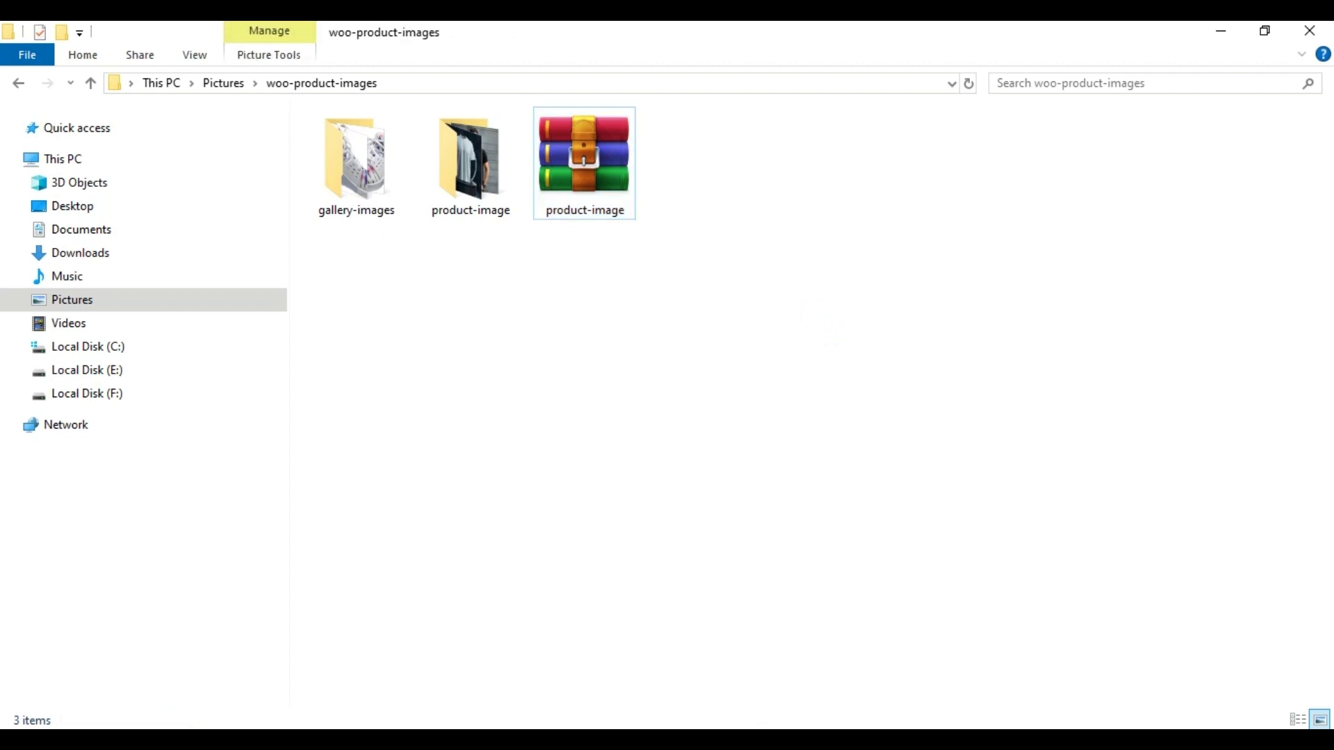
{"action": "mouse_move", "coordinate": [449, 740]}
{"action": "left_click", "coordinate": [524, 652]}
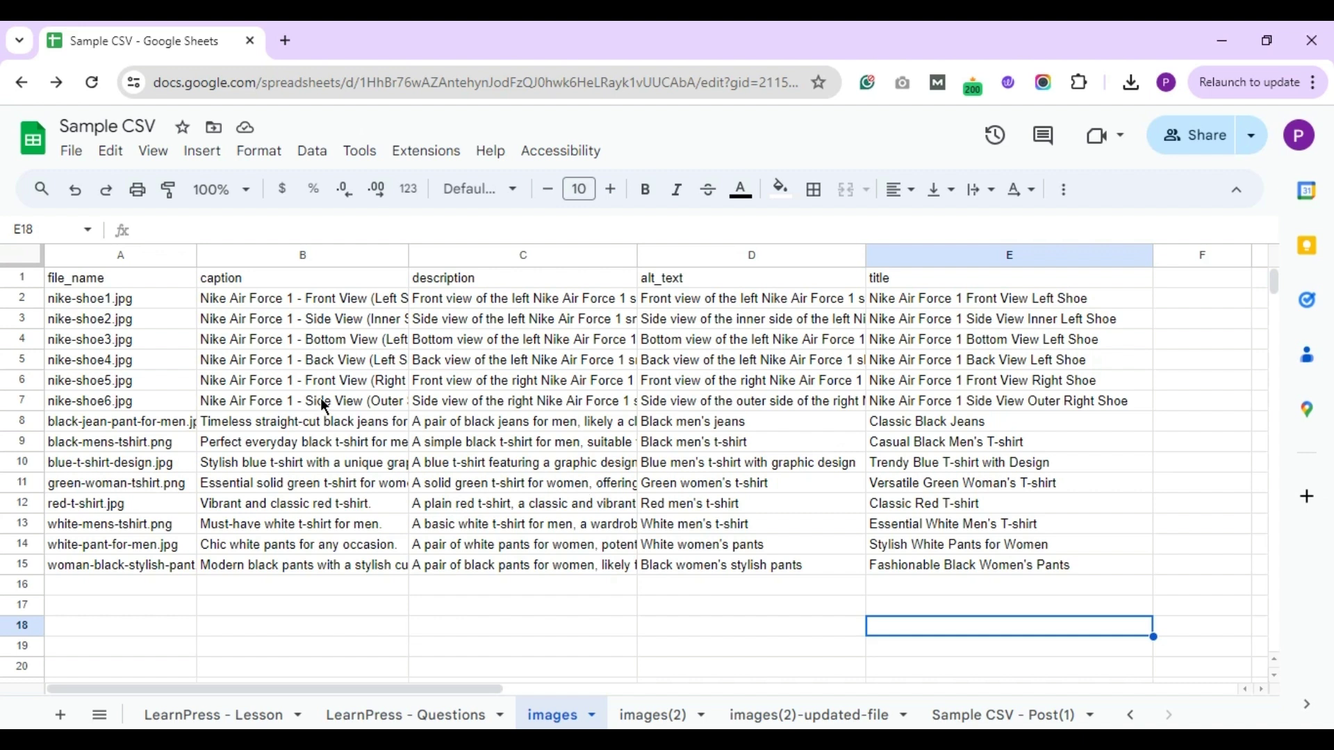
- Review the images sheet's header row starting at file_name, then return to the WordPress window
{"action": "left_click", "coordinate": [166, 287]}
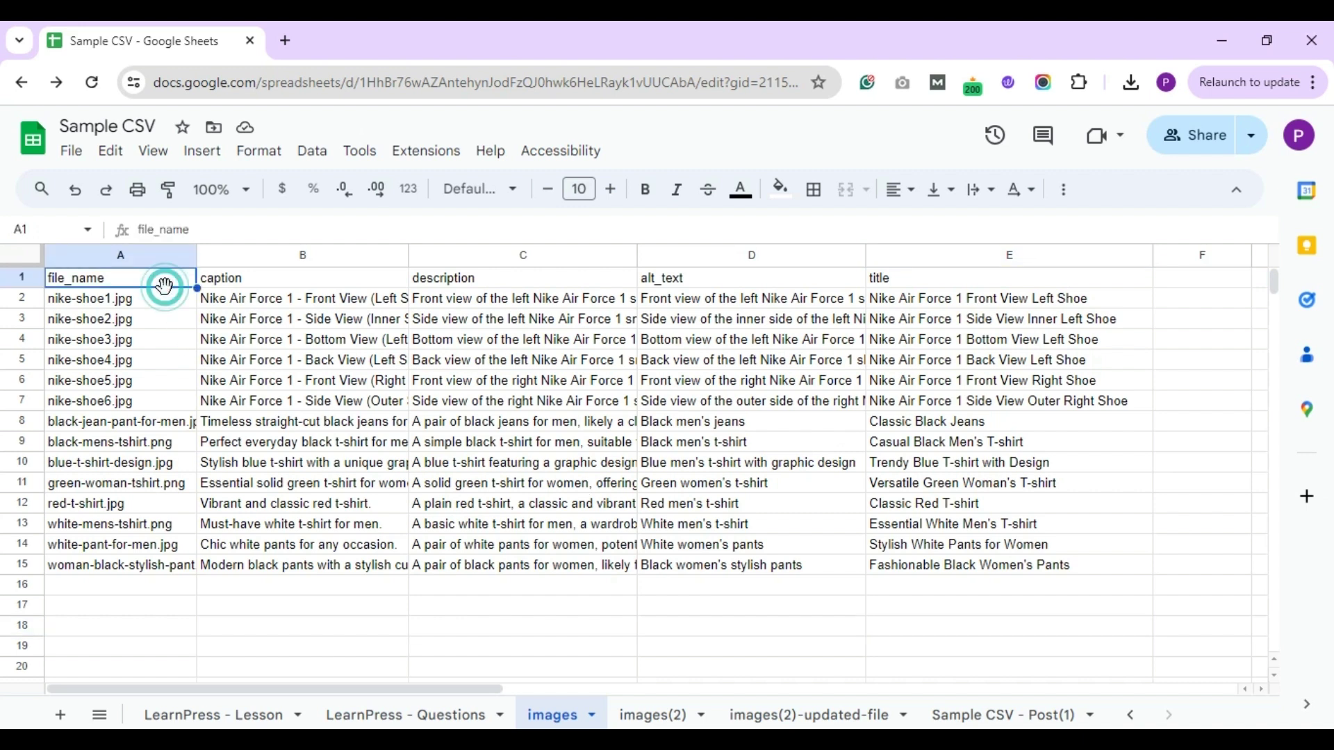
{"action": "key", "text": "Right"}
{"action": "key", "text": "Right"}
{"action": "key", "text": "Right"}
{"action": "key", "text": "Right"}
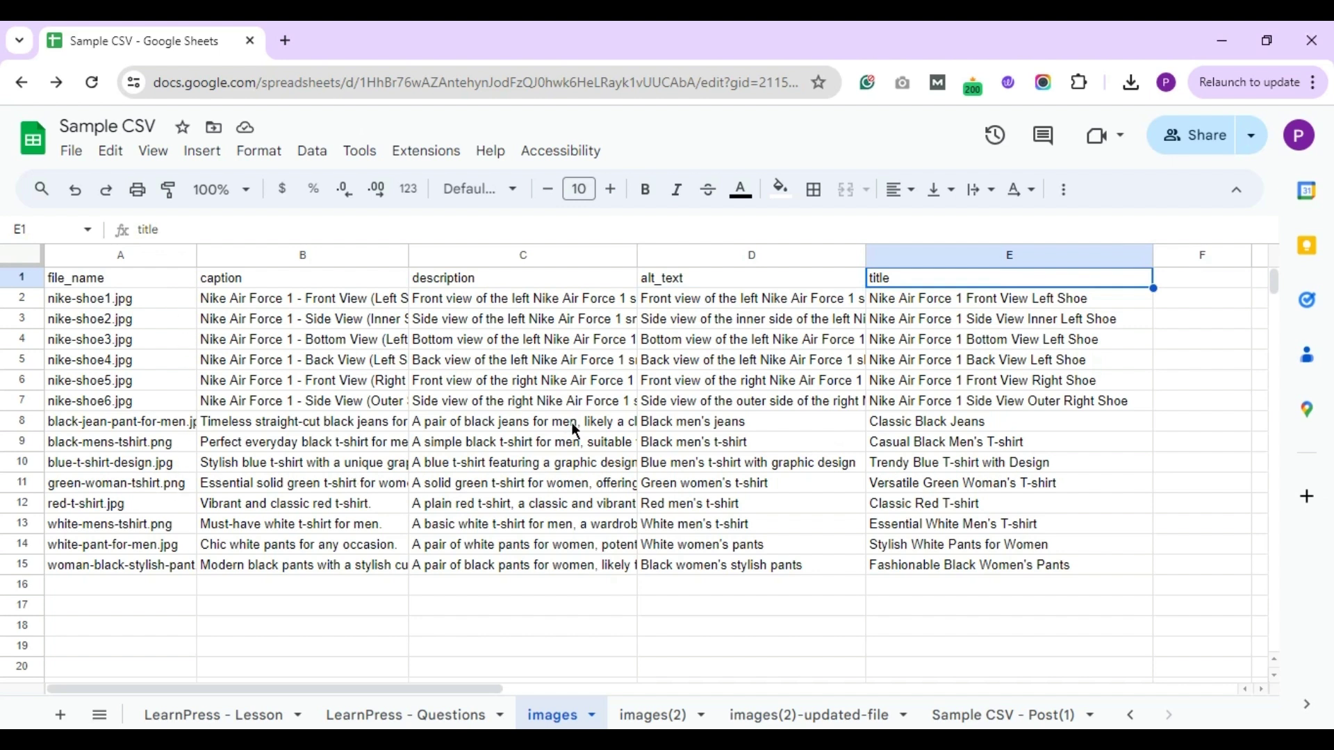
{"action": "key", "text": "alt+Tab"}
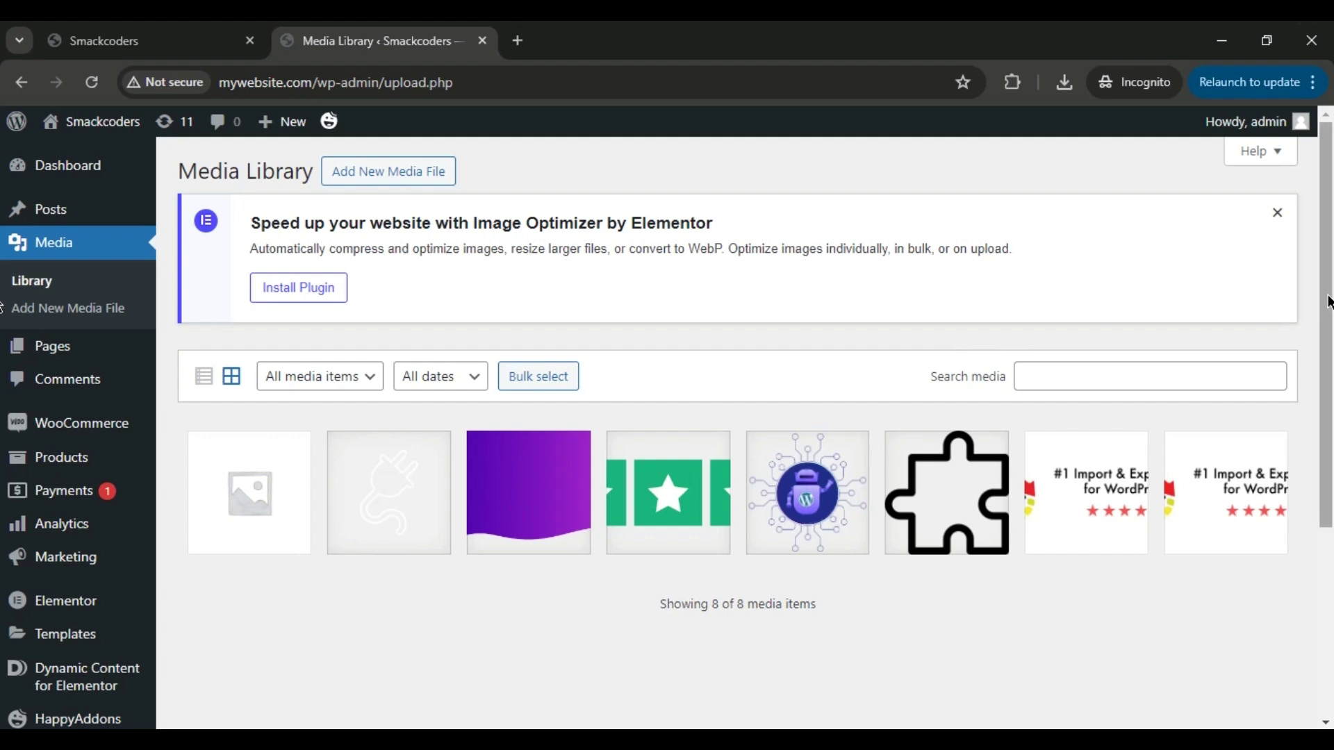
- Go to Ultimate CSV Importer PRO from the WordPress admin sidebar
{"action": "scroll", "coordinate": [1316, 298], "scroll_direction": "down", "scroll_amount": 4}
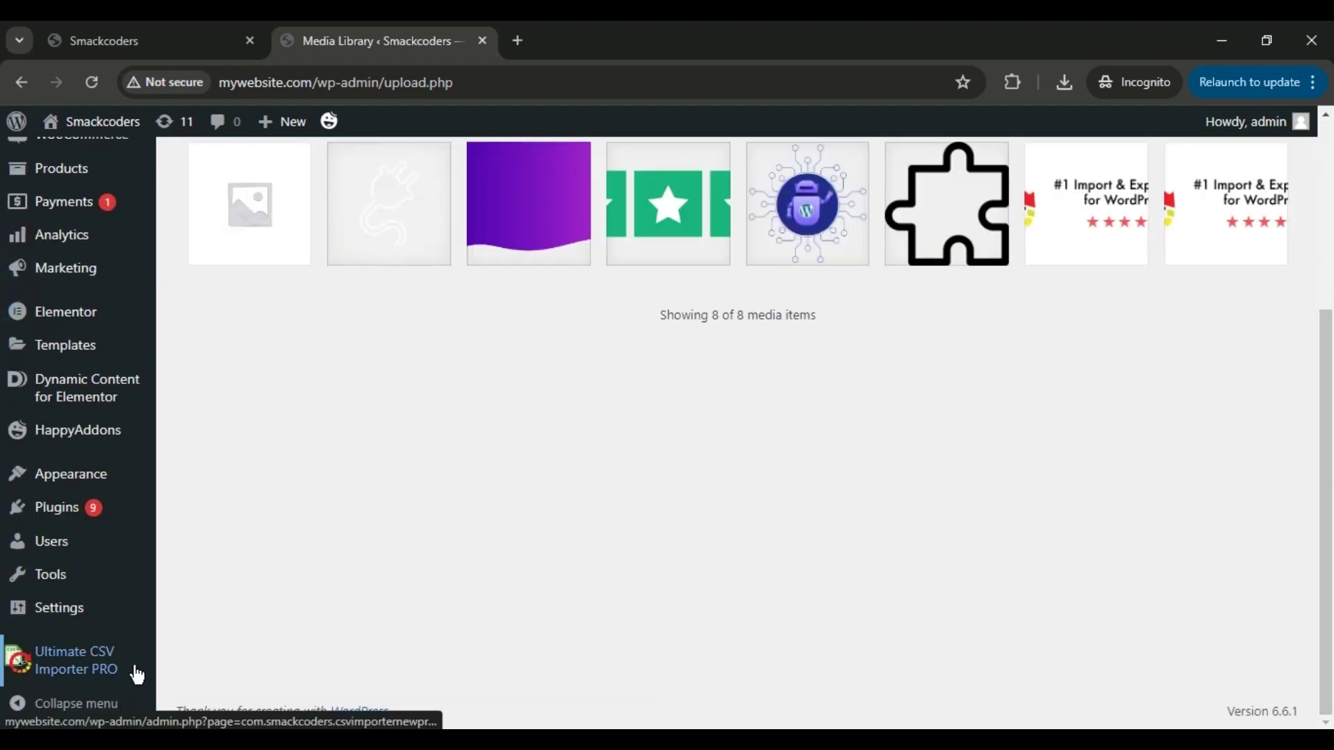
{"action": "left_click", "coordinate": [92, 665]}
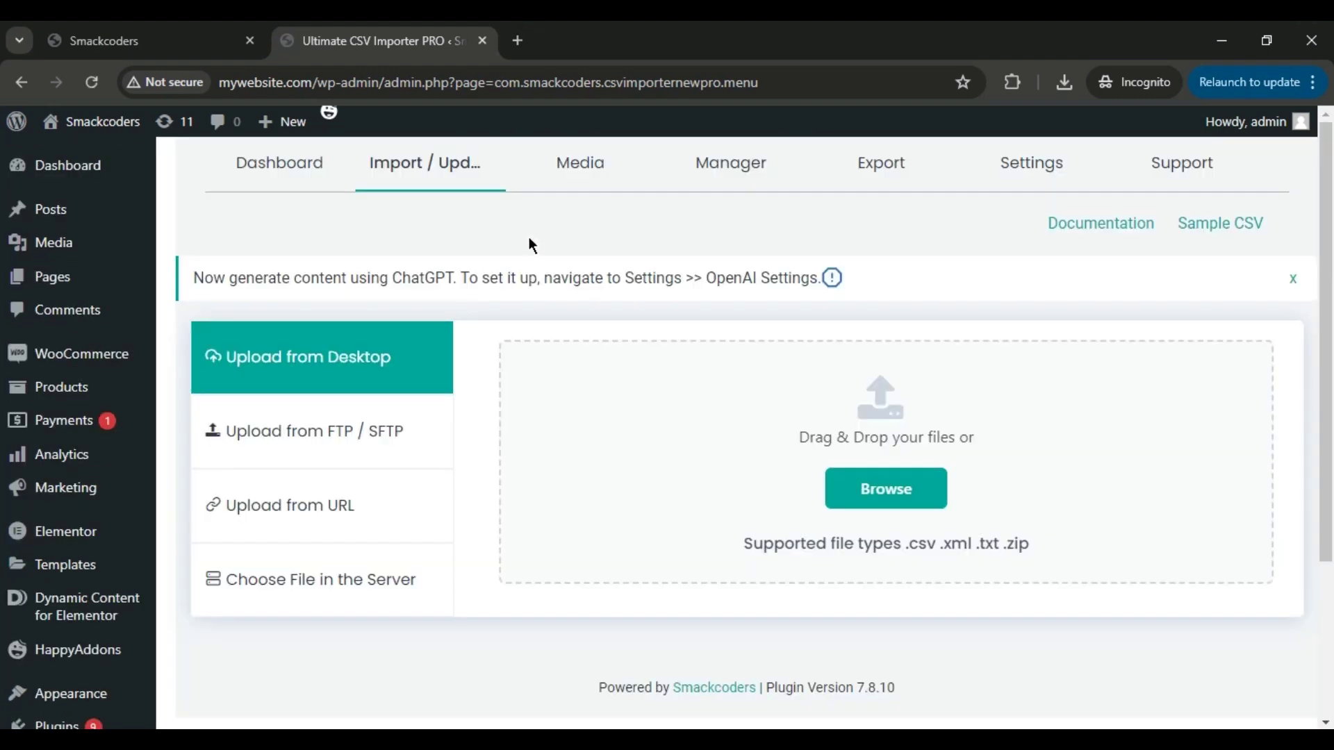
- Choose the Media import with the Device upload method and continue
{"action": "left_click", "coordinate": [594, 166]}
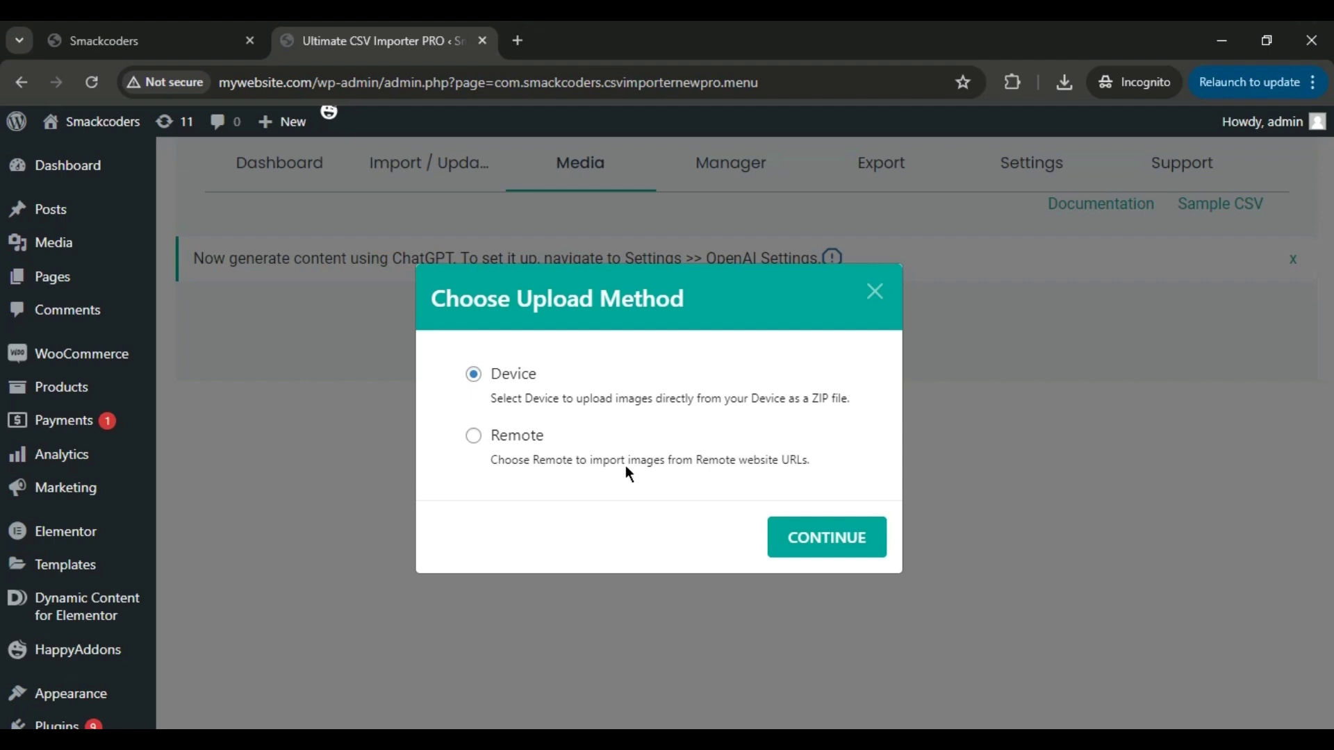
{"action": "left_click", "coordinate": [794, 544]}
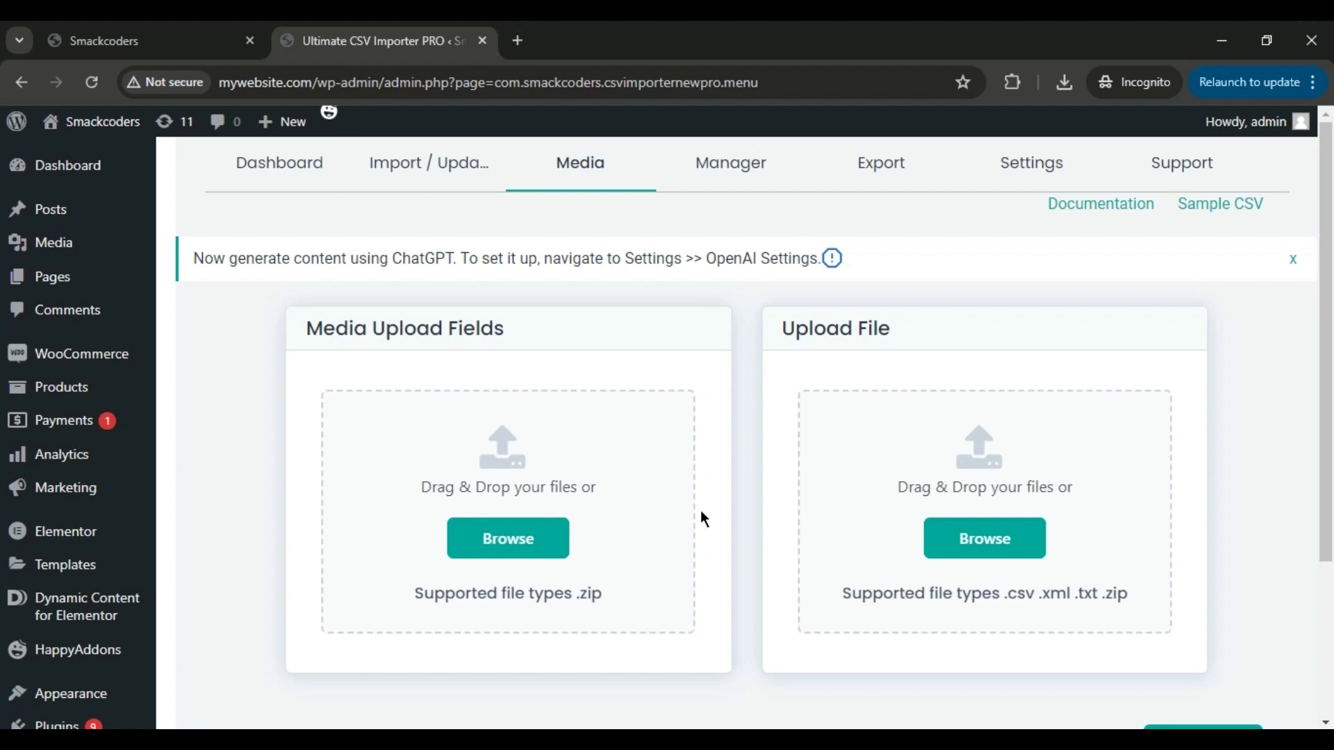
- Upload product-image.zip from Pictures > woo-product-images as the media ZIP
{"action": "left_click", "coordinate": [532, 536]}
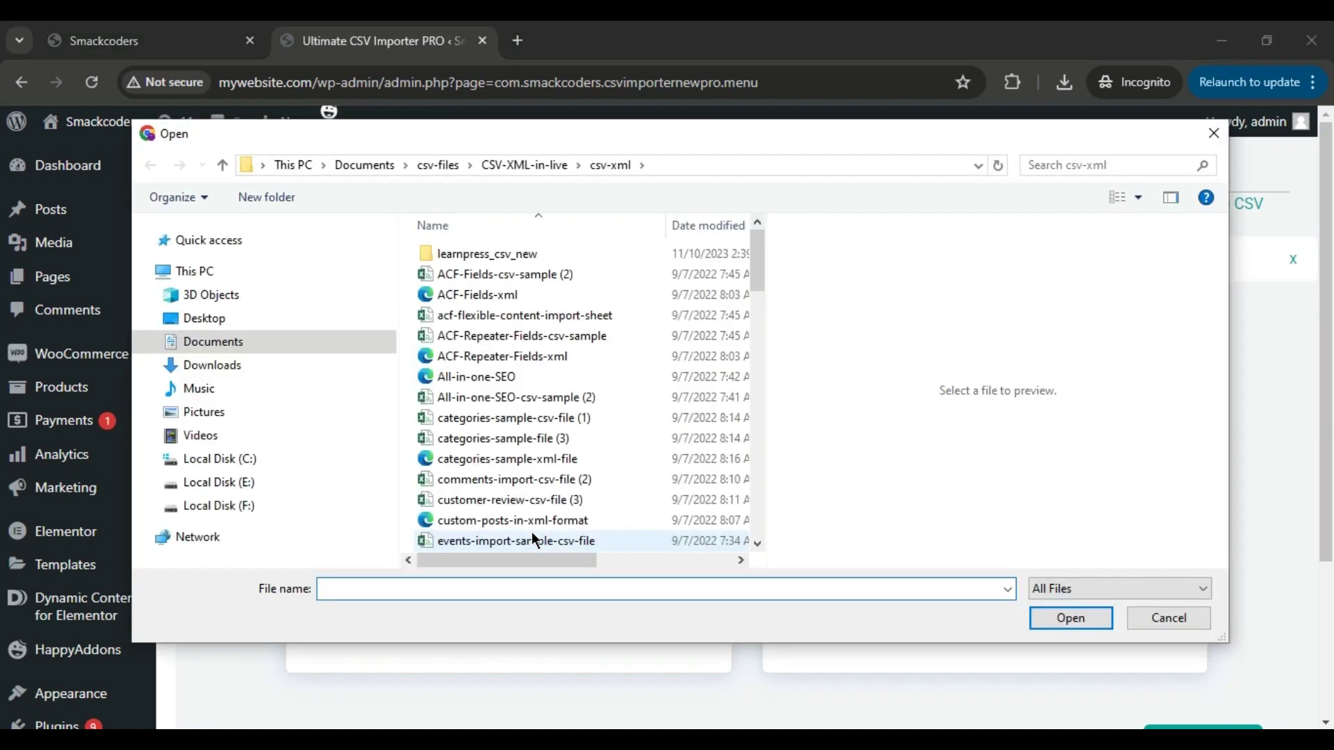
{"action": "left_click", "coordinate": [286, 412]}
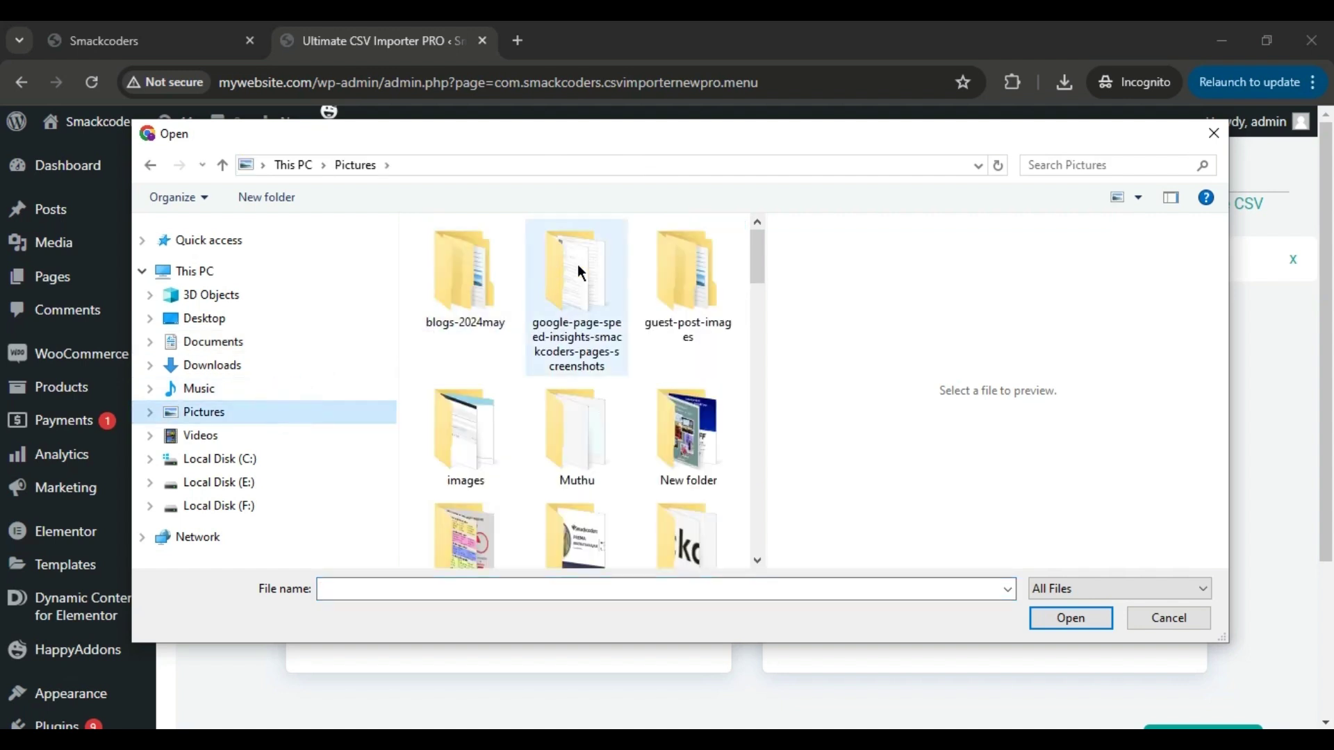
{"action": "left_click_drag", "start_coordinate": [755, 262], "coordinate": [758, 351]}
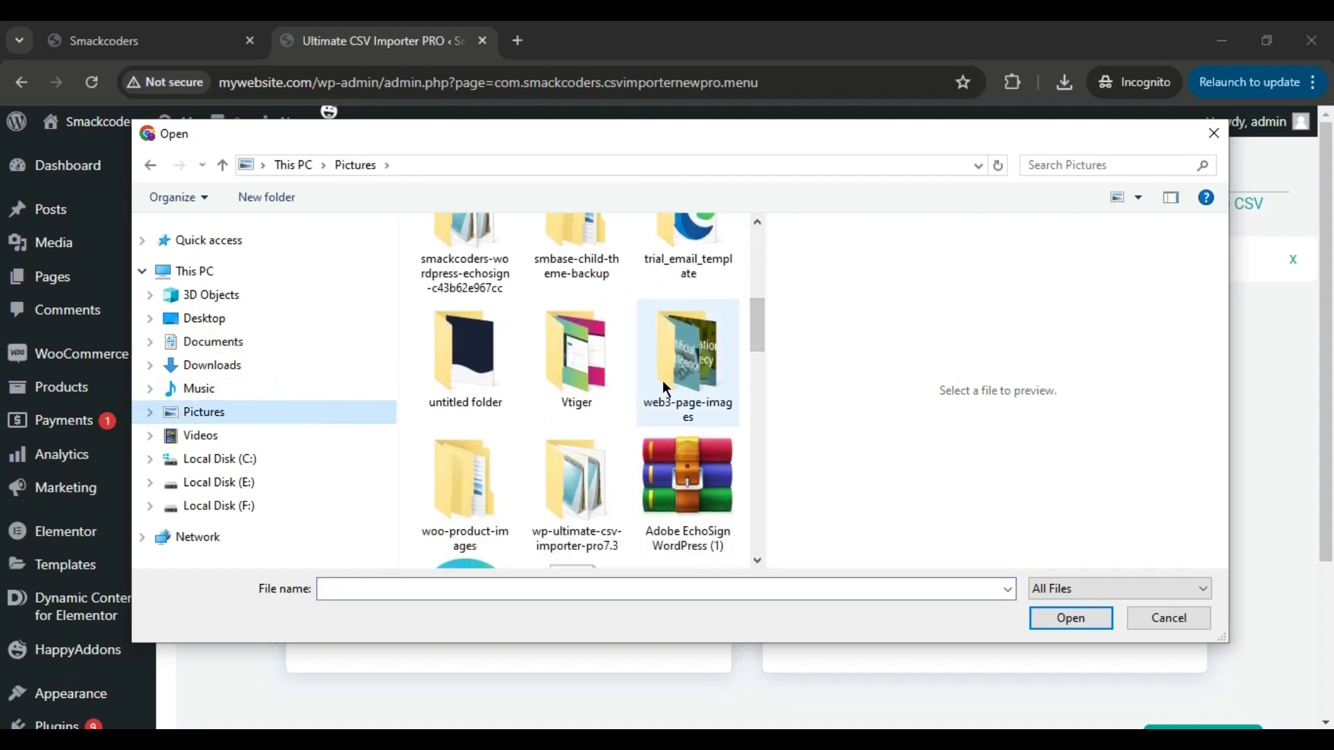
{"action": "double_click", "coordinate": [474, 510]}
{"action": "left_click", "coordinate": [700, 276]}
{"action": "left_click", "coordinate": [1093, 619]}
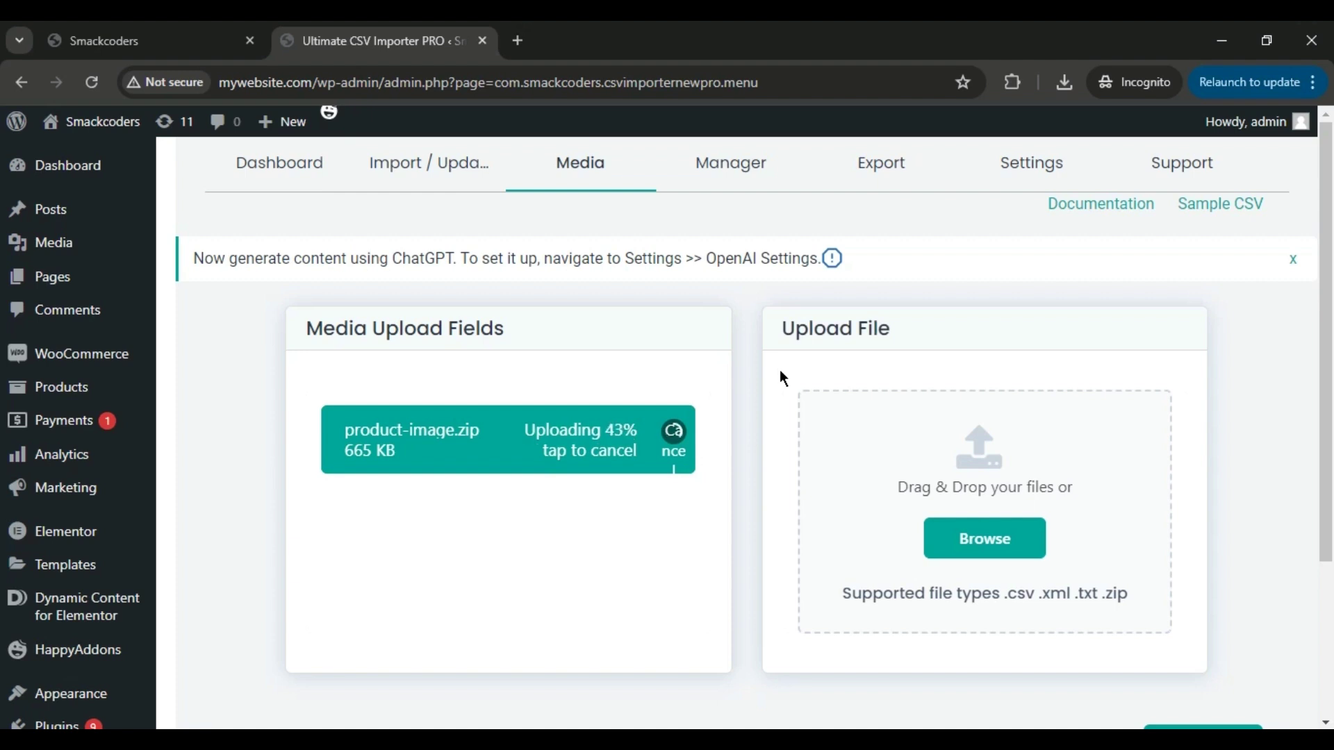
{"action": "scroll", "coordinate": [3, 327], "scroll_direction": "down", "scroll_amount": 1}
{"action": "scroll", "coordinate": [4, 327], "scroll_direction": "down", "scroll_amount": 1}
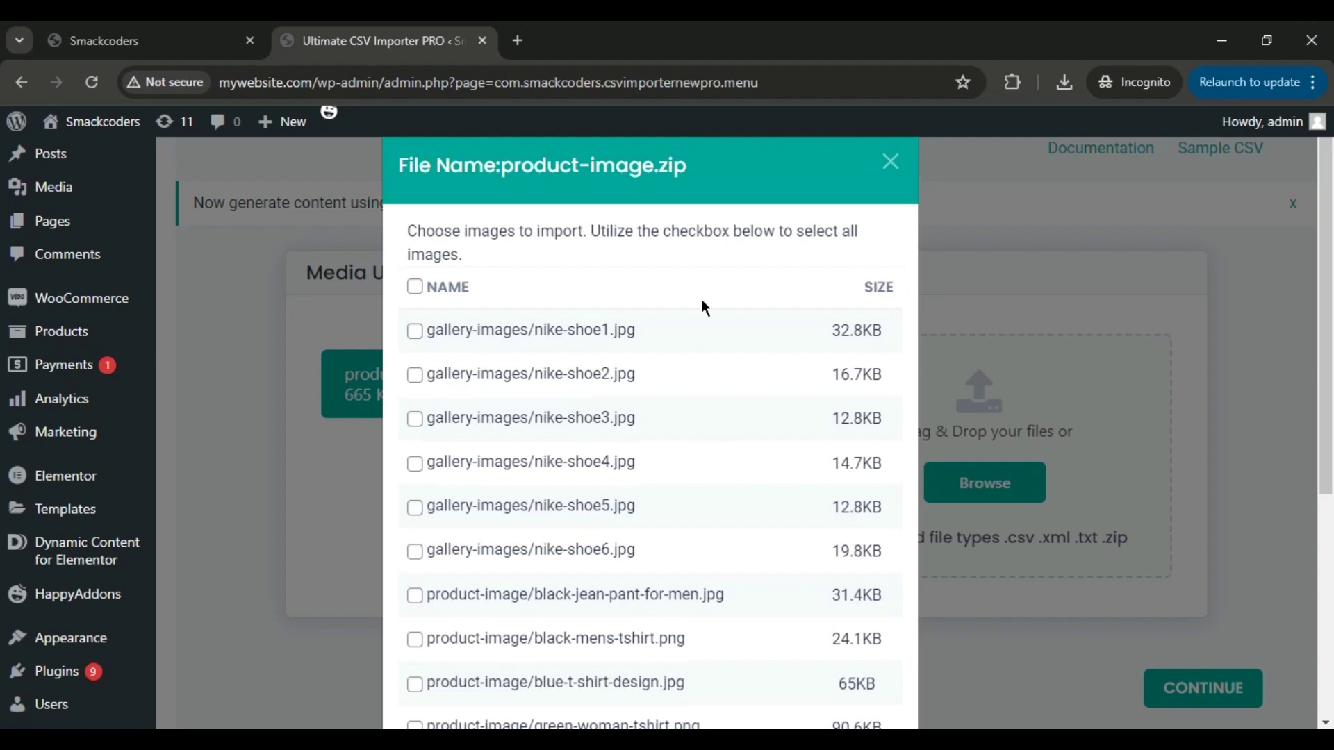
- Select all images in product-image.zip, confirm with OK, and start choosing the metadata file
{"action": "scroll", "coordinate": [3, 285], "scroll_direction": "down", "scroll_amount": 3}
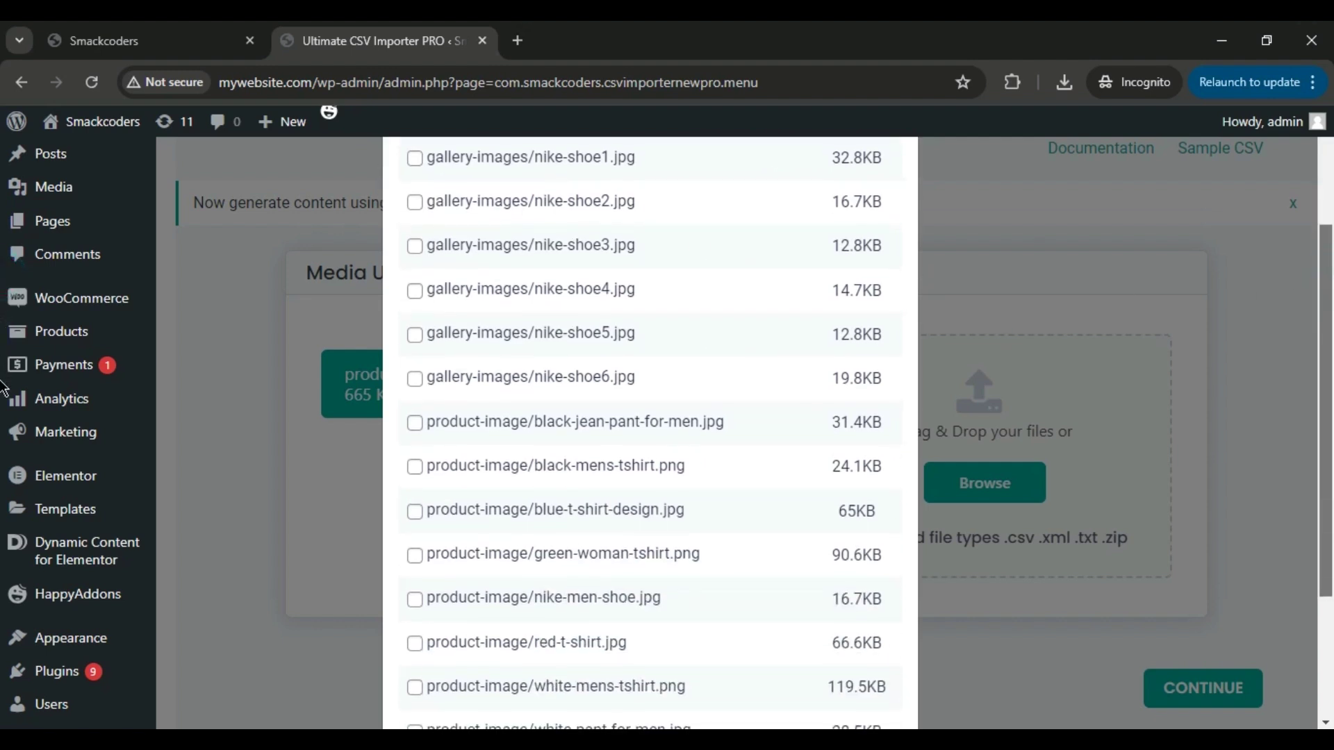
{"action": "left_click", "coordinate": [415, 334]}
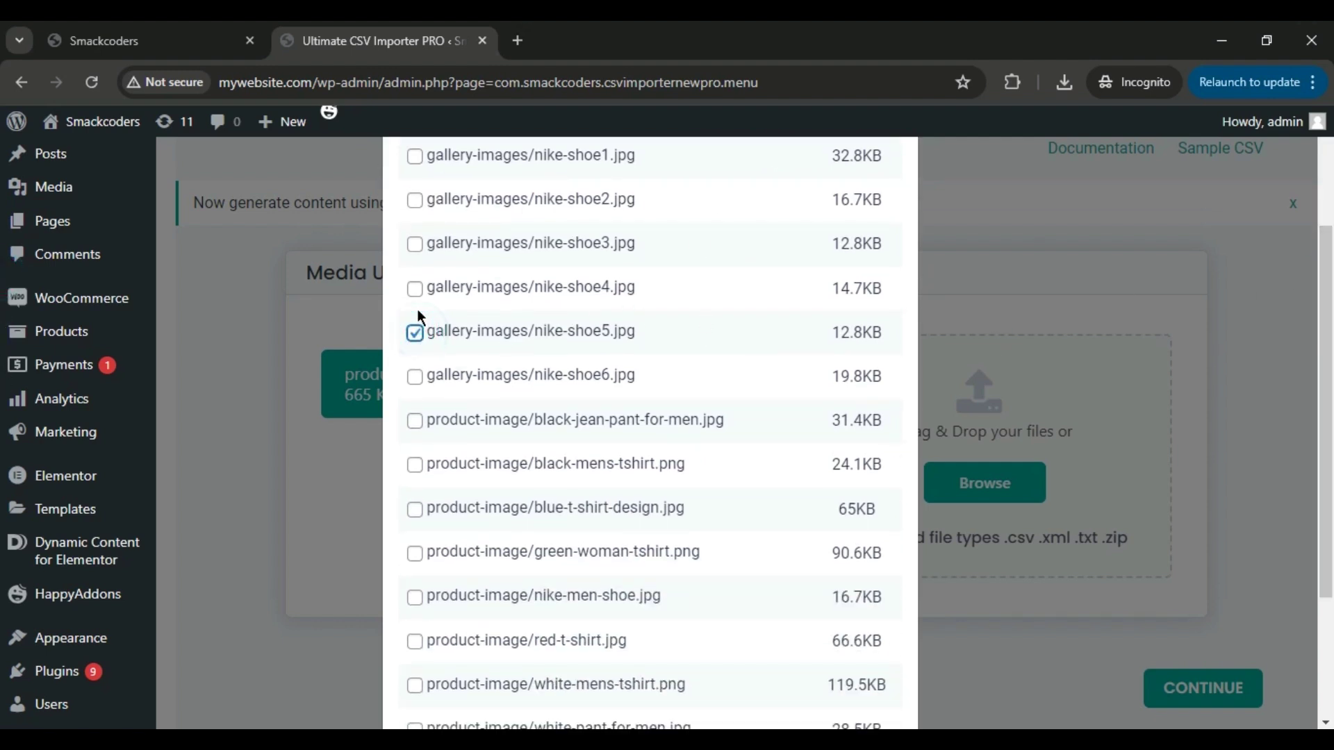
{"action": "left_click", "coordinate": [415, 289]}
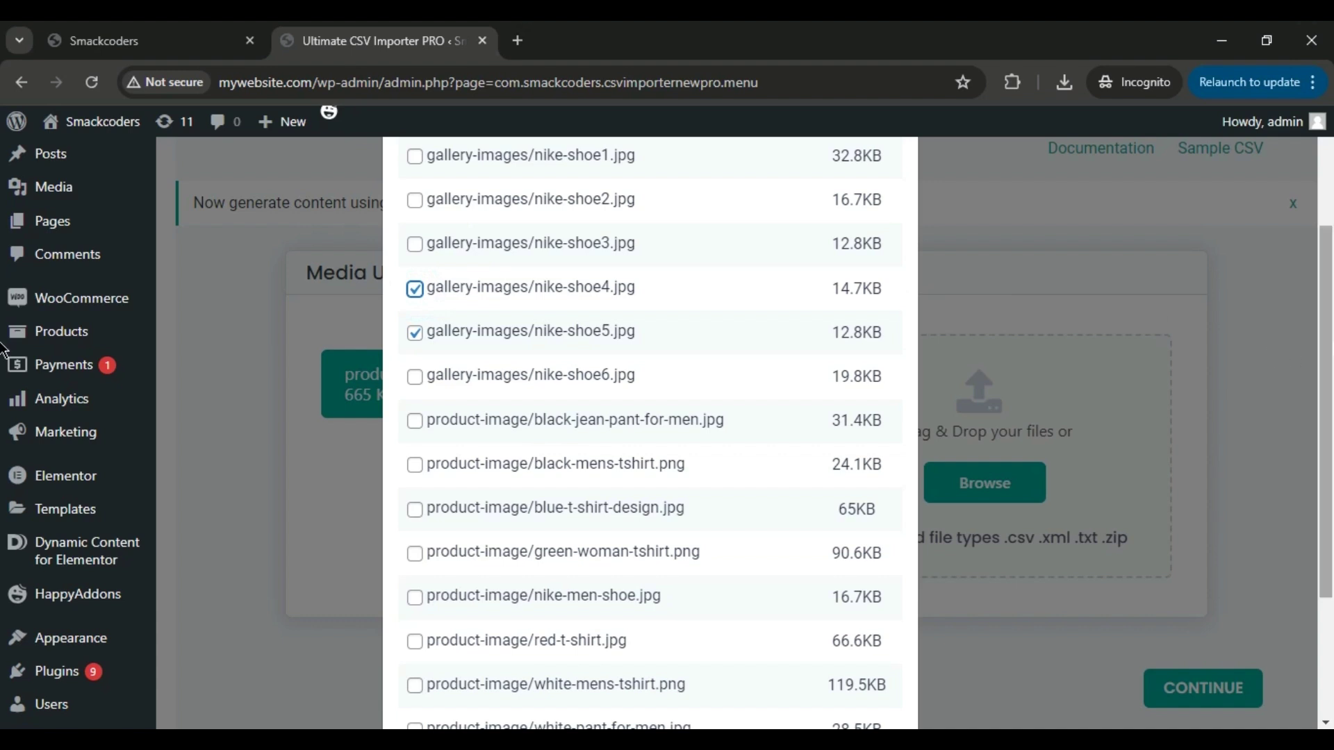
{"action": "scroll", "coordinate": [3, 351], "scroll_direction": "up", "scroll_amount": 3}
{"action": "scroll", "coordinate": [3, 417], "scroll_direction": "down", "scroll_amount": 5}
{"action": "scroll", "coordinate": [3, 500], "scroll_direction": "up", "scroll_amount": 5}
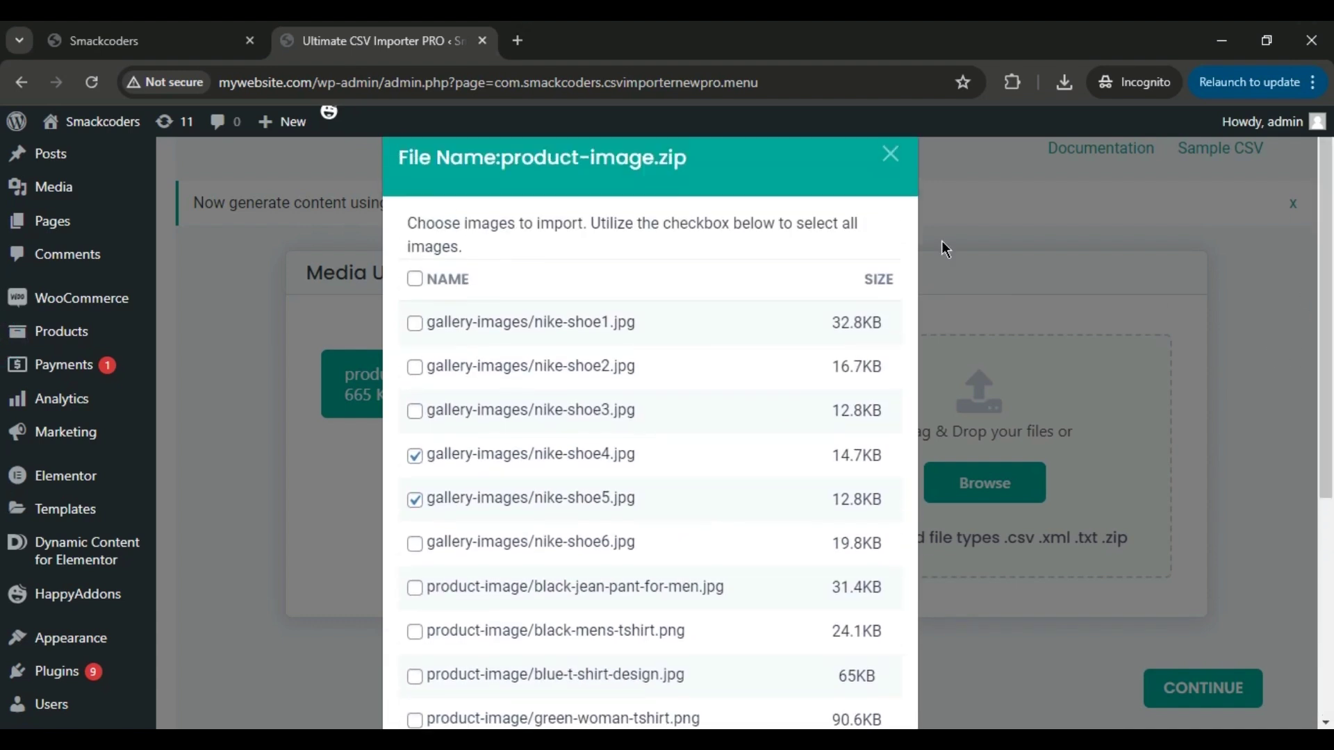
{"action": "left_click", "coordinate": [415, 280]}
{"action": "scroll", "coordinate": [1272, 326], "scroll_direction": "down", "scroll_amount": 5}
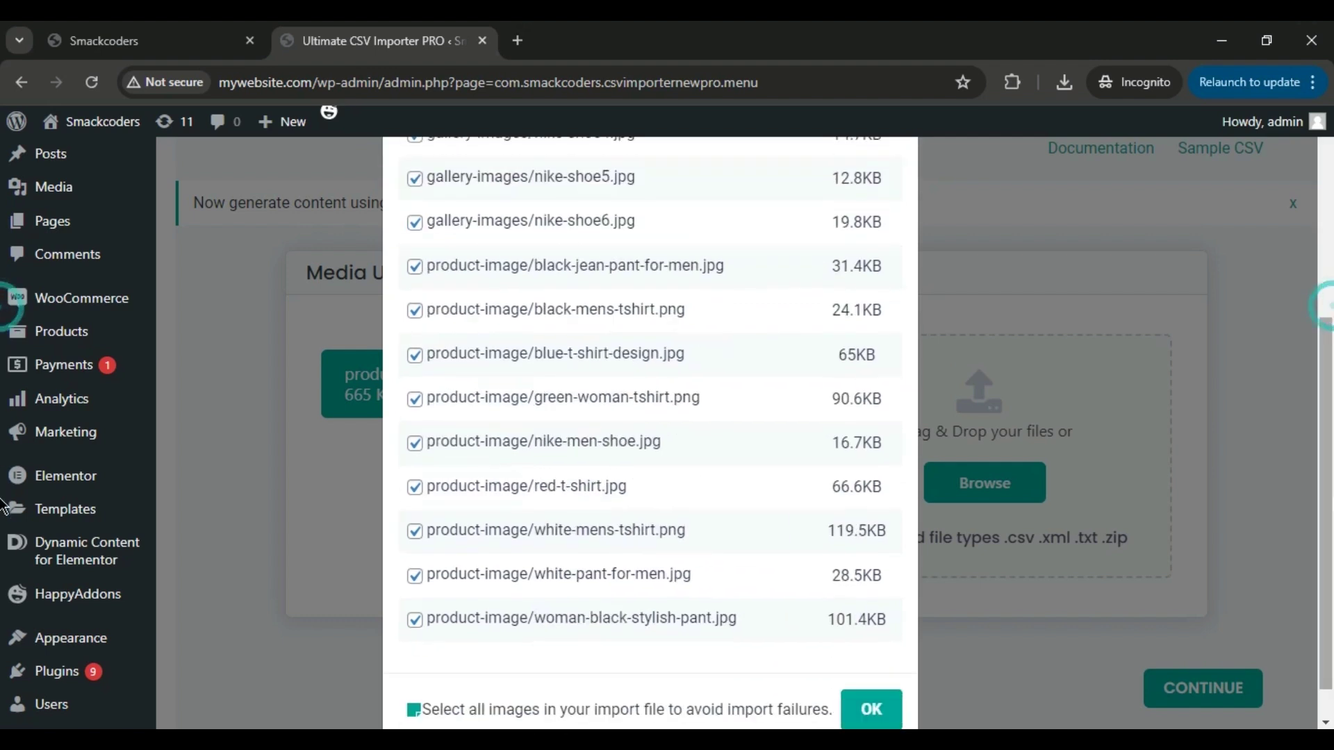
{"action": "left_click", "coordinate": [871, 710]}
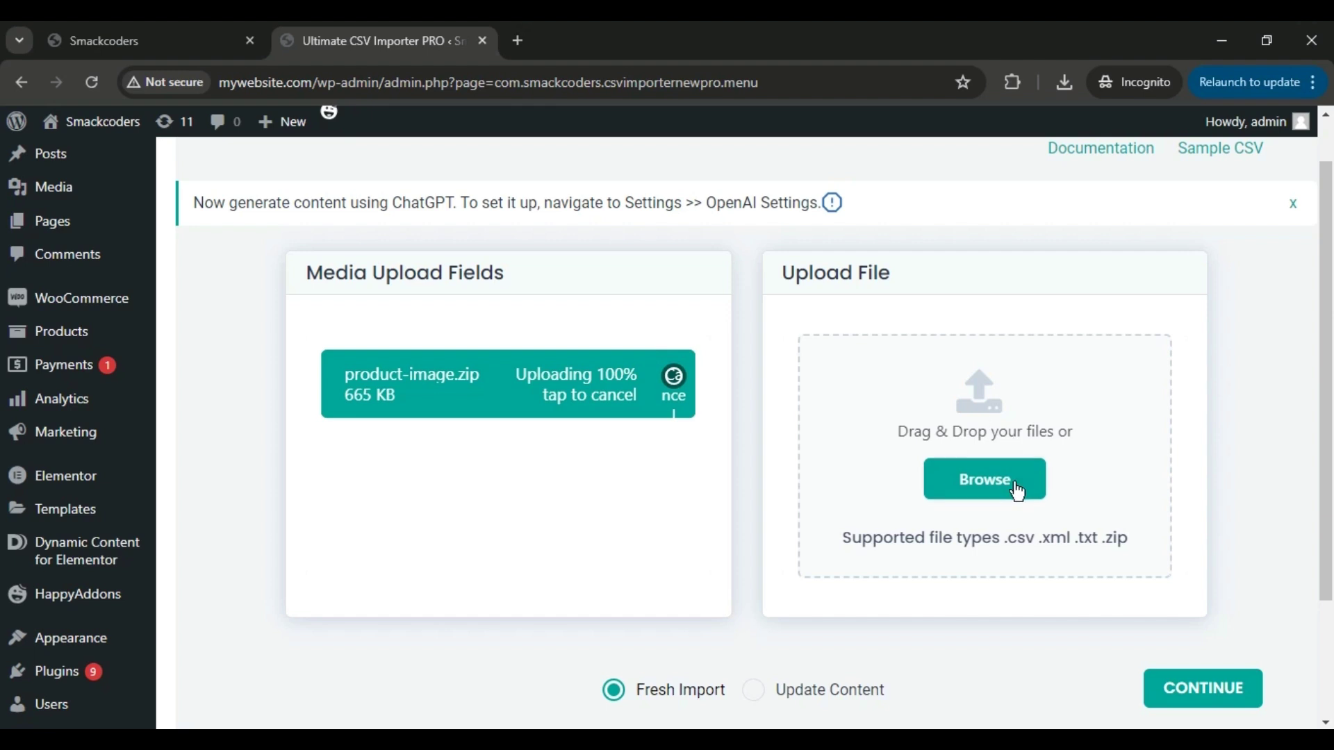
{"action": "left_click", "coordinate": [1018, 490]}
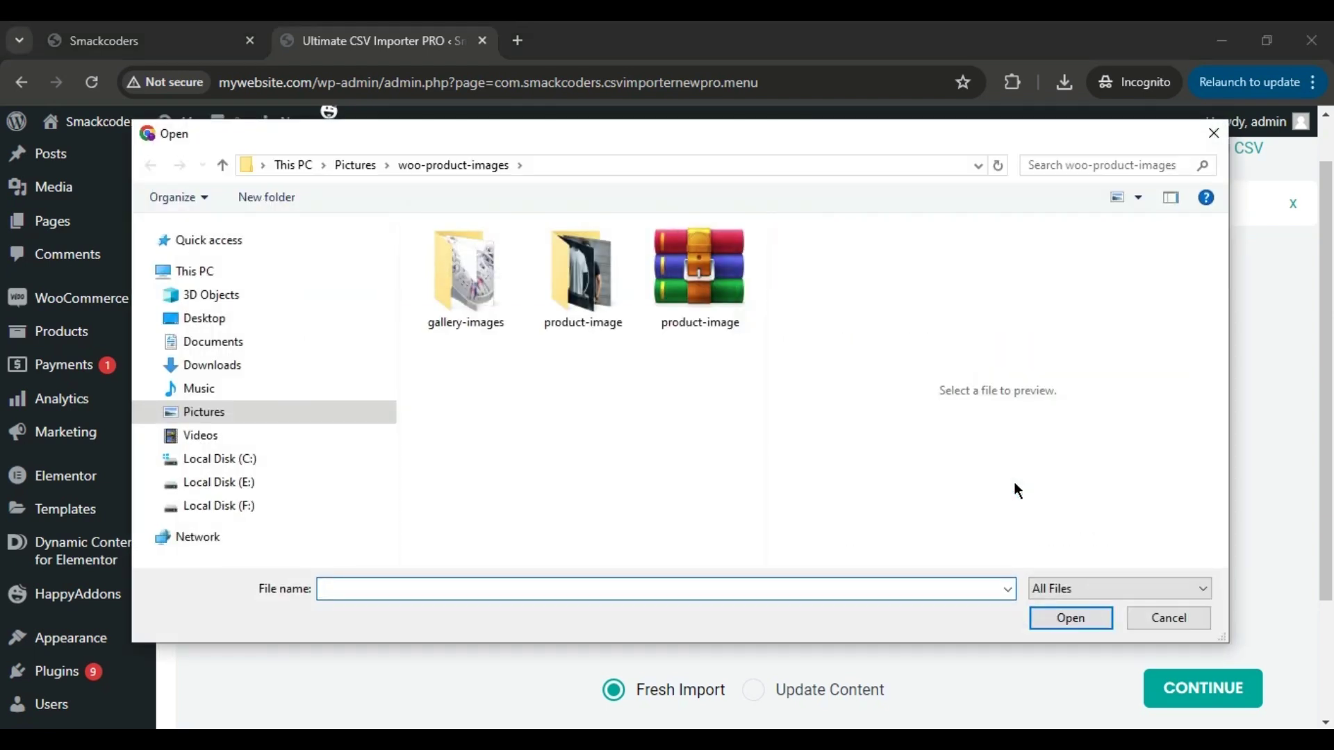
- Download the Sample CSV images sheet as Comma Separated Values (.csv), then return to the browser
{"action": "key", "text": "alt"}
{"action": "key", "text": "alt+Tab"}
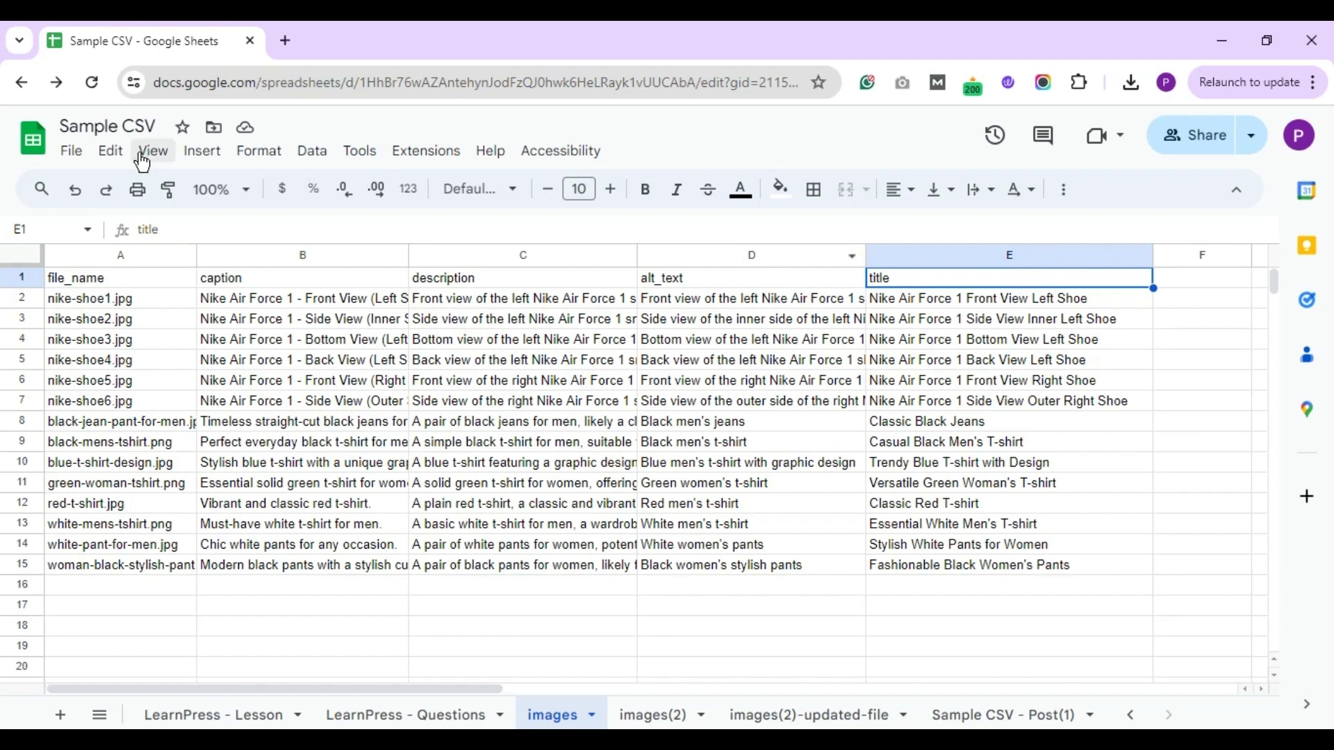
{"action": "left_click", "coordinate": [71, 151]}
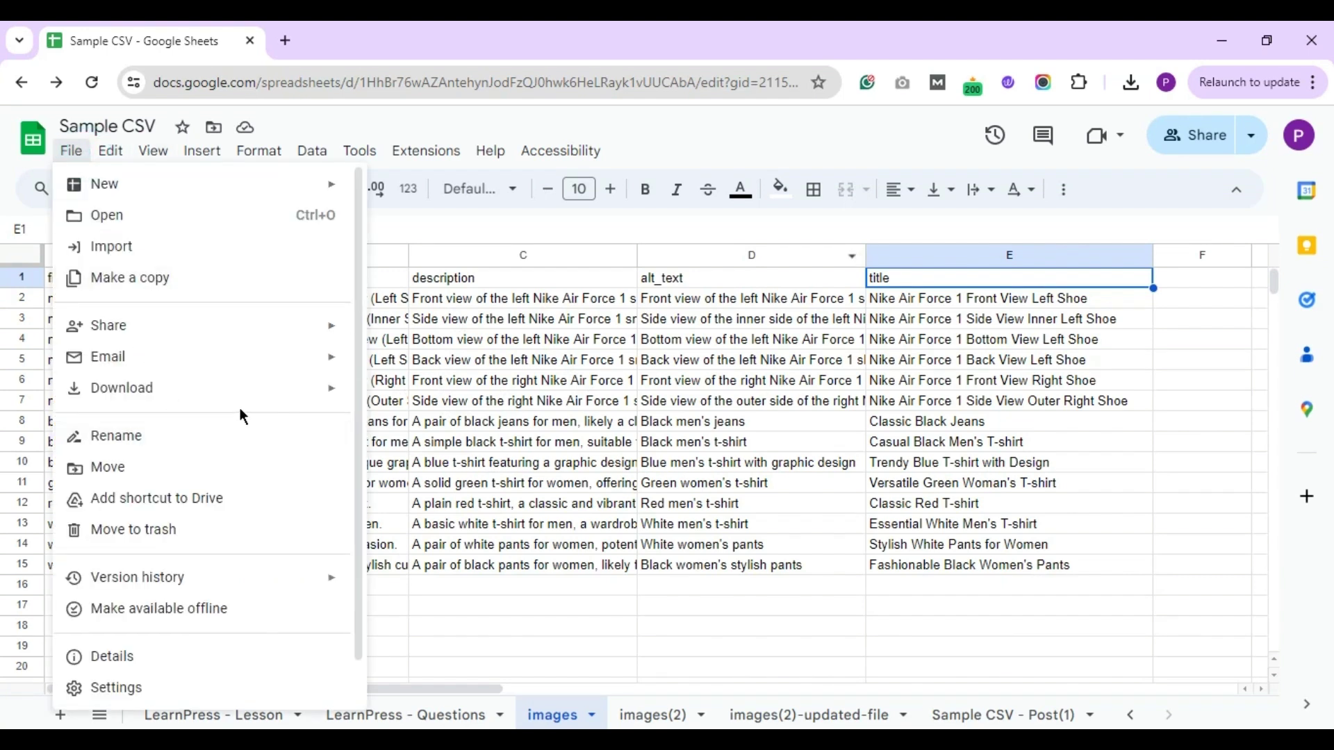
{"action": "mouse_move", "coordinate": [322, 387]}
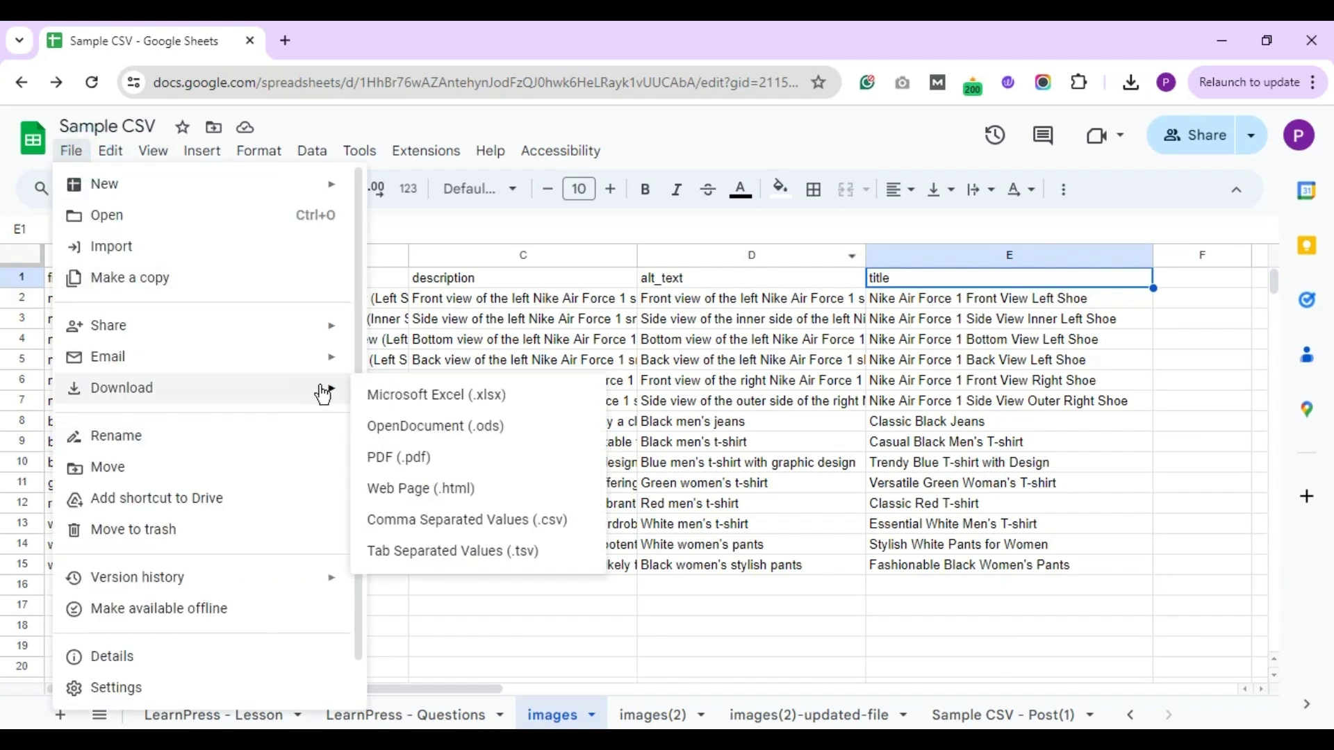
{"action": "left_click", "coordinate": [419, 521]}
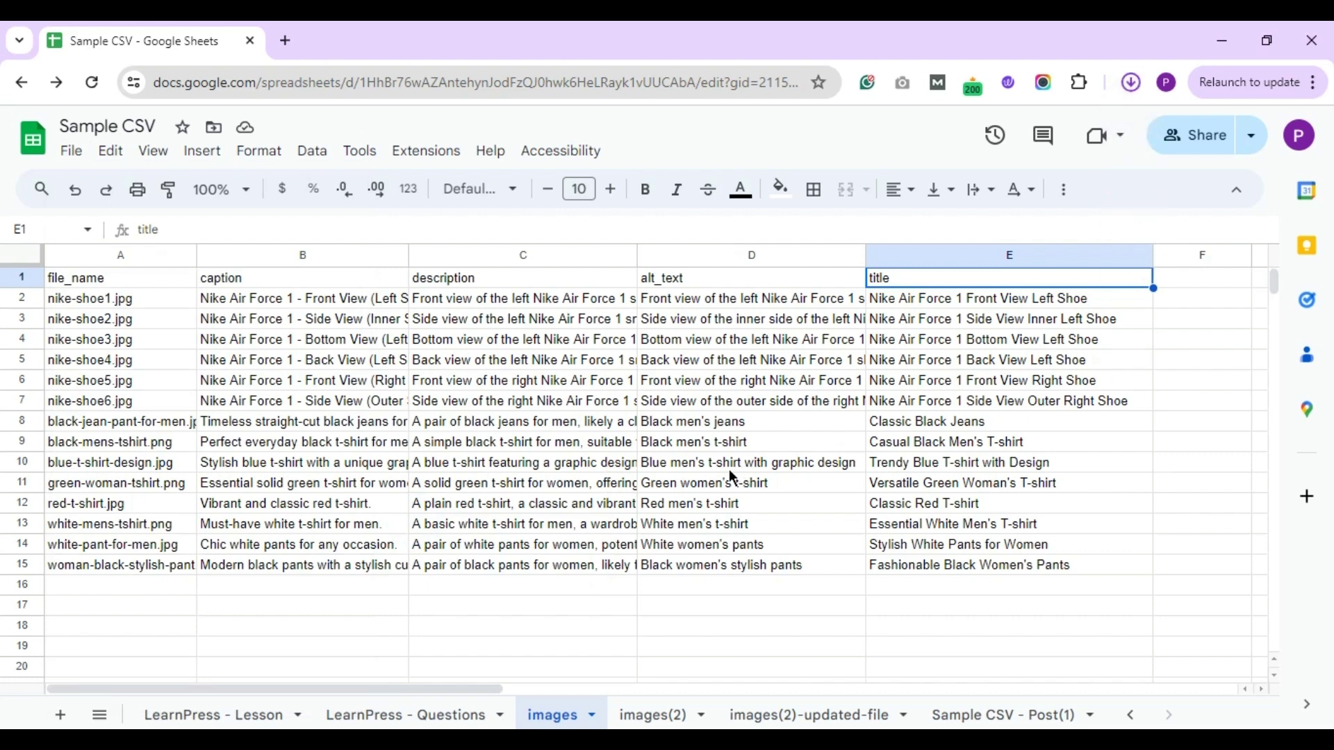
{"action": "key", "text": "alt+Tab"}
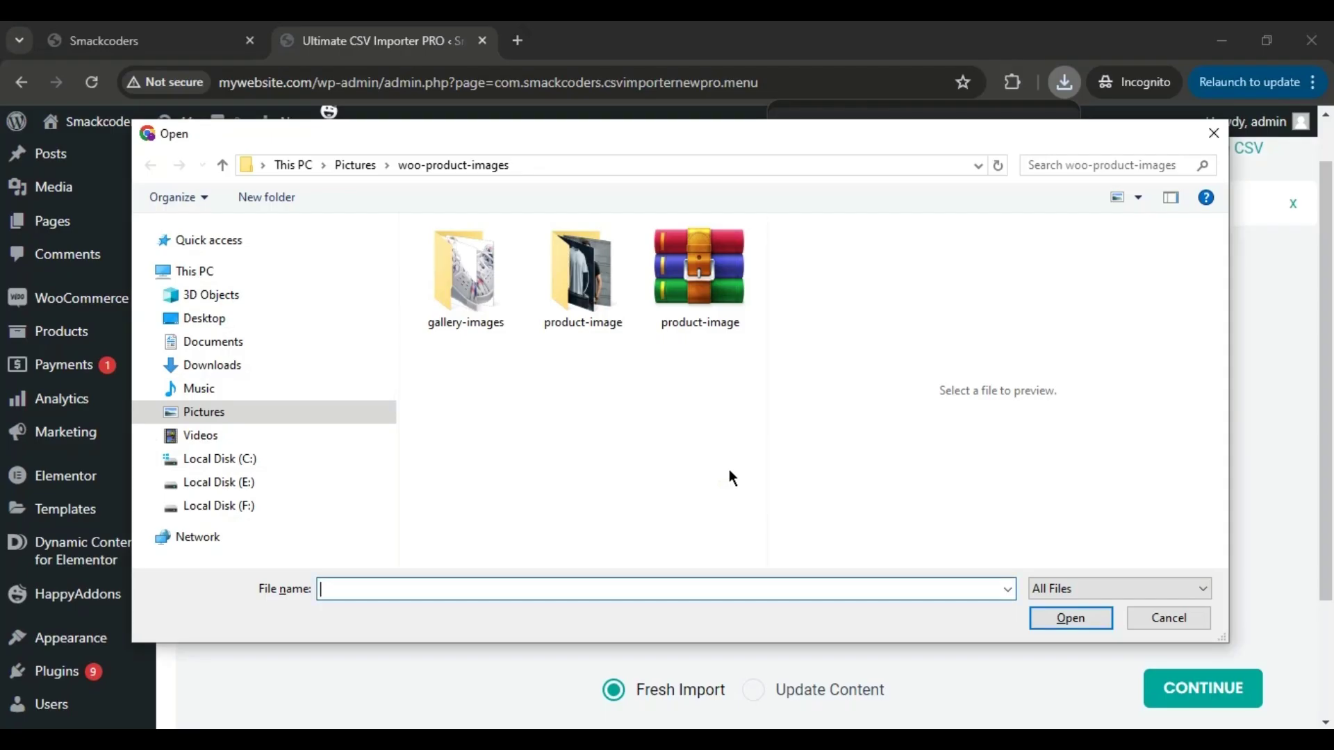
- Upload 'Sample CSV - images' from Downloads as the metadata file and continue to field mapping
{"action": "left_click", "coordinate": [309, 375]}
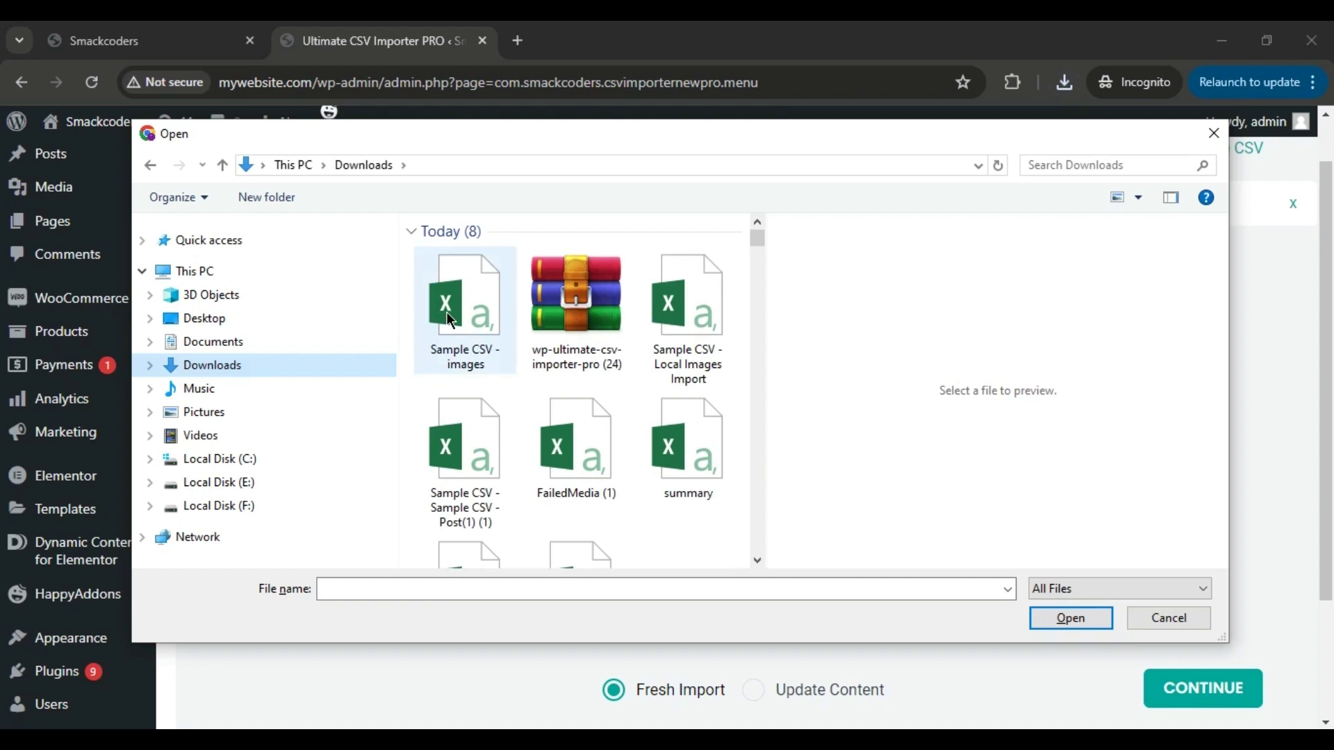
{"action": "left_click", "coordinate": [471, 310]}
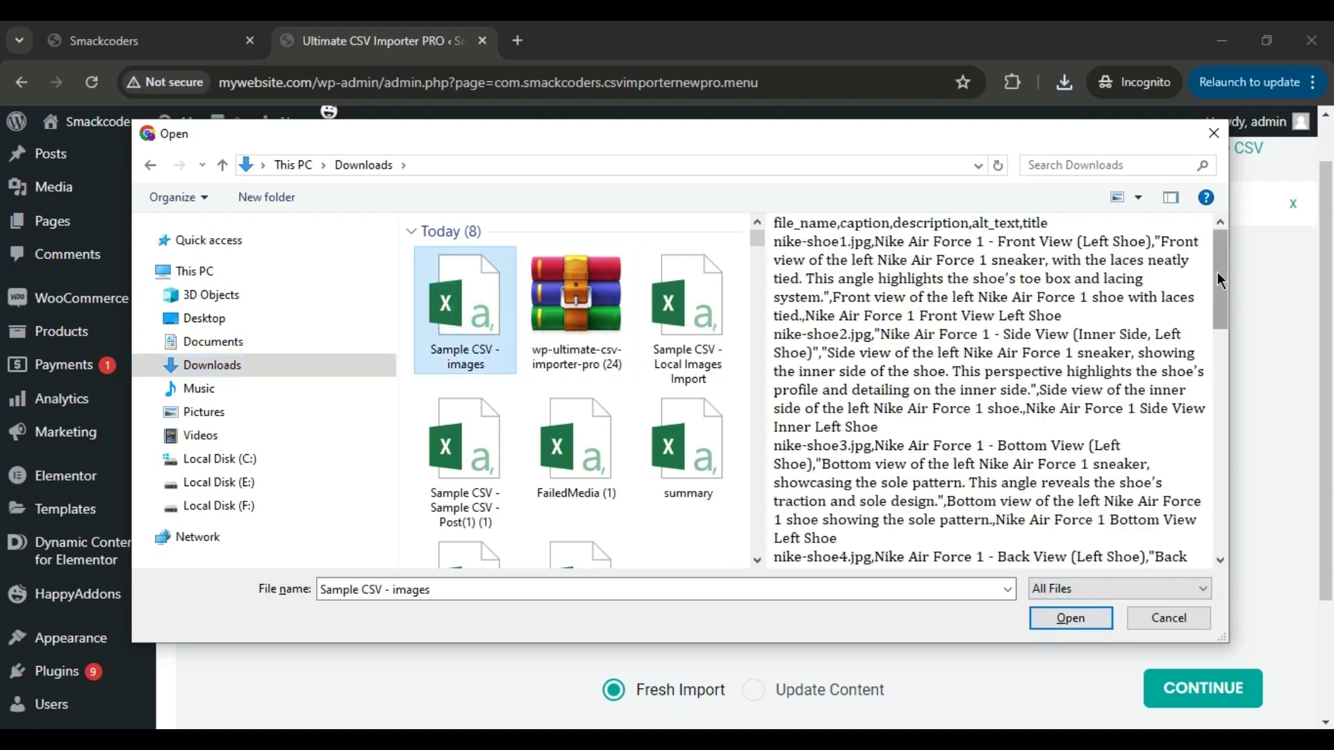
{"action": "left_click_drag", "start_coordinate": [1217, 278], "coordinate": [1230, 518]}
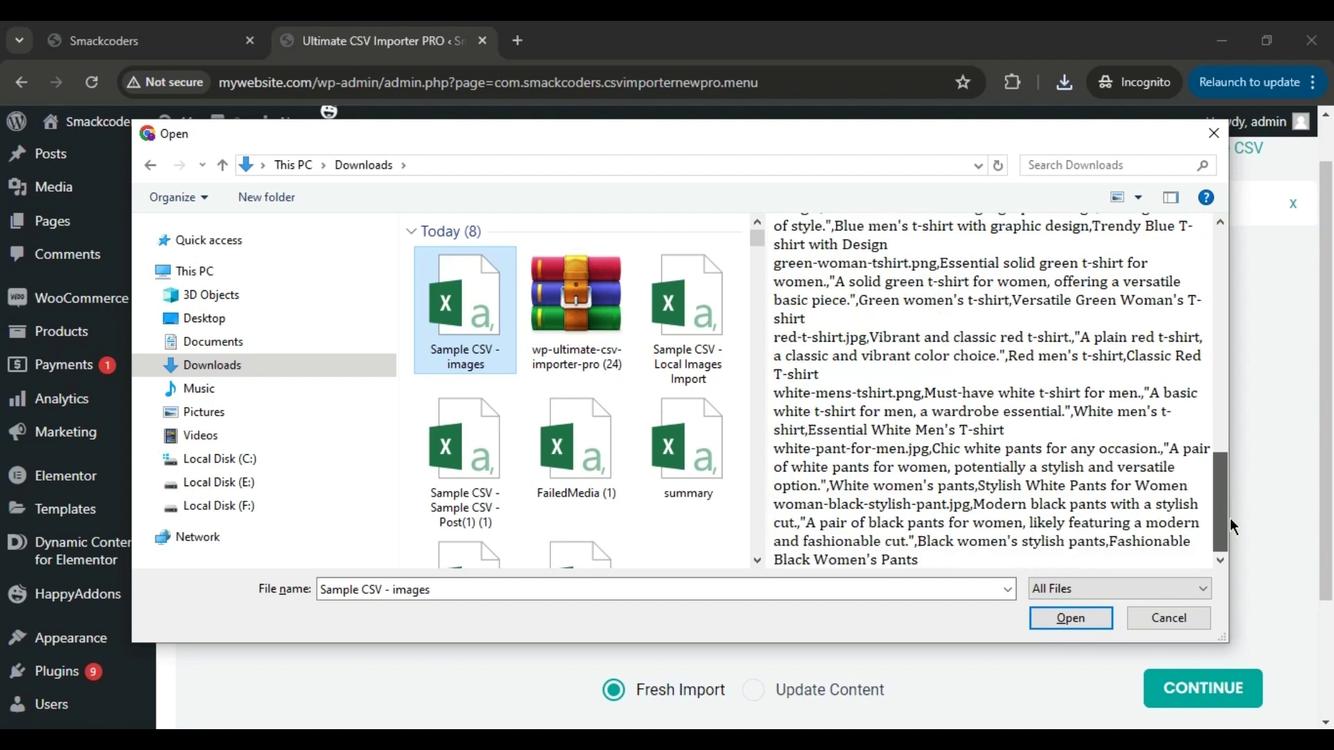
{"action": "left_click", "coordinate": [1059, 623]}
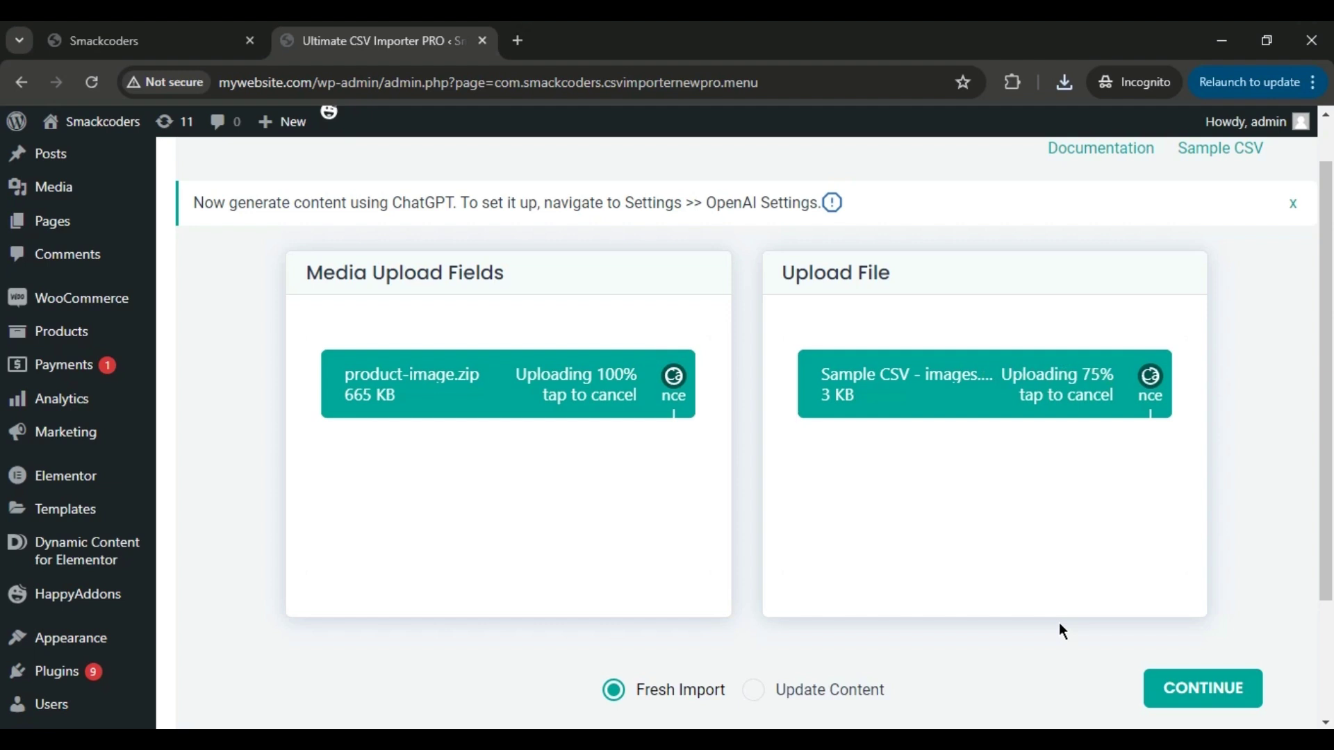
{"action": "scroll", "coordinate": [4, 534], "scroll_direction": "down", "scroll_amount": 2}
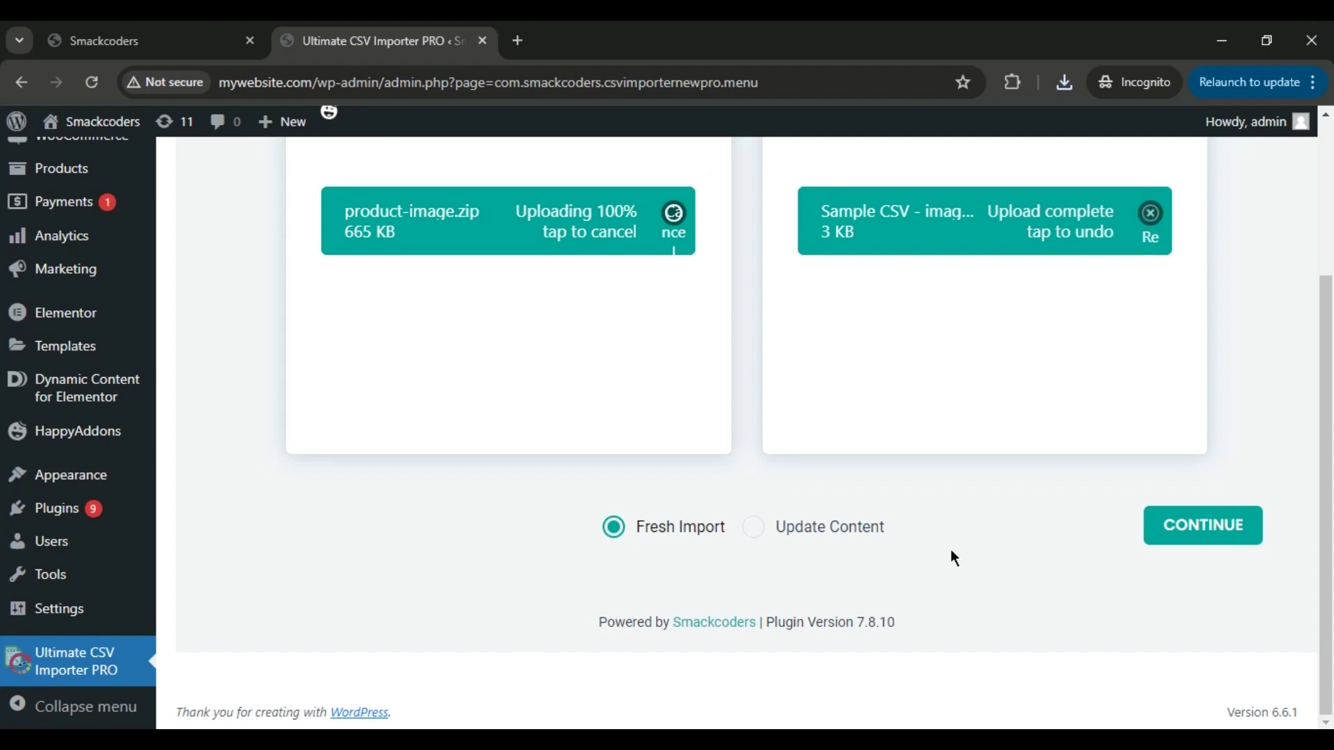
{"action": "left_click", "coordinate": [1168, 536]}
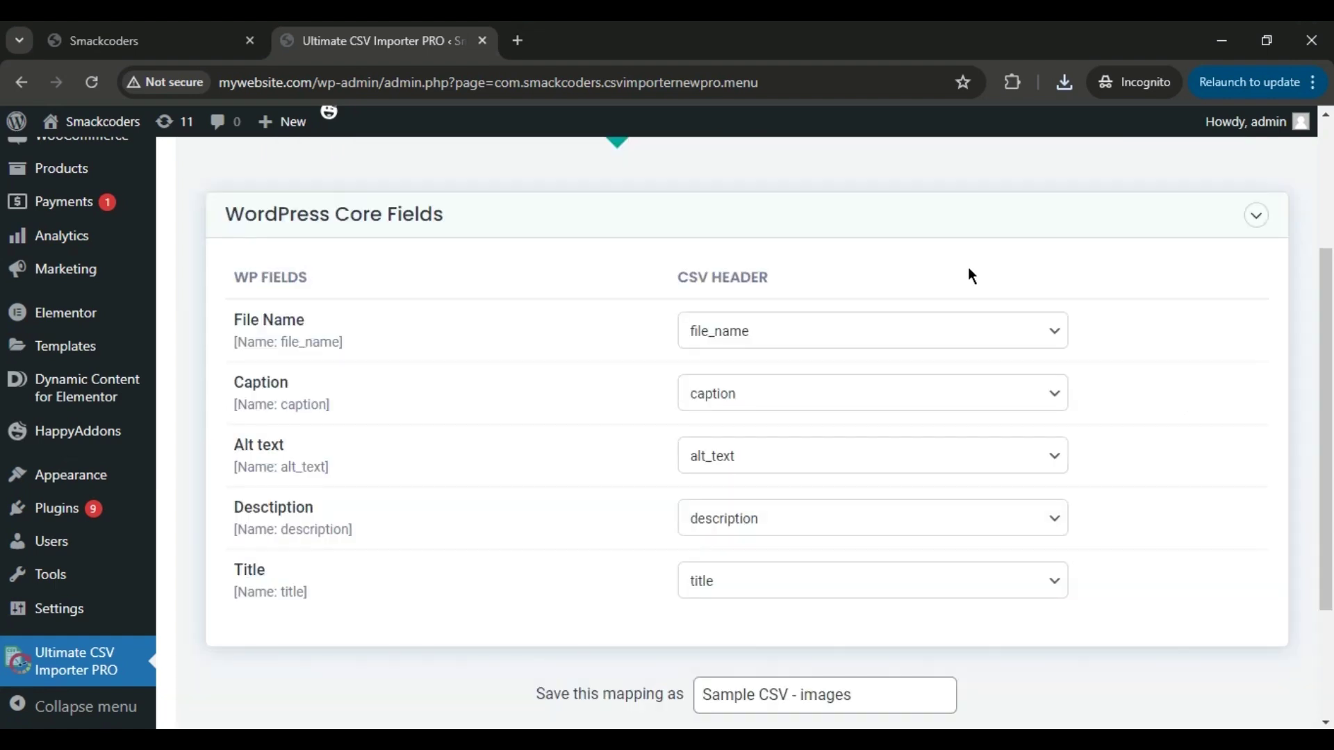
- Keep the core field mapping, name the saved mapping 'images', and continue
{"action": "left_click_drag", "start_coordinate": [1327, 301], "coordinate": [1330, 174]}
{"action": "scroll", "coordinate": [927, 341], "scroll_direction": "down", "scroll_amount": 3}
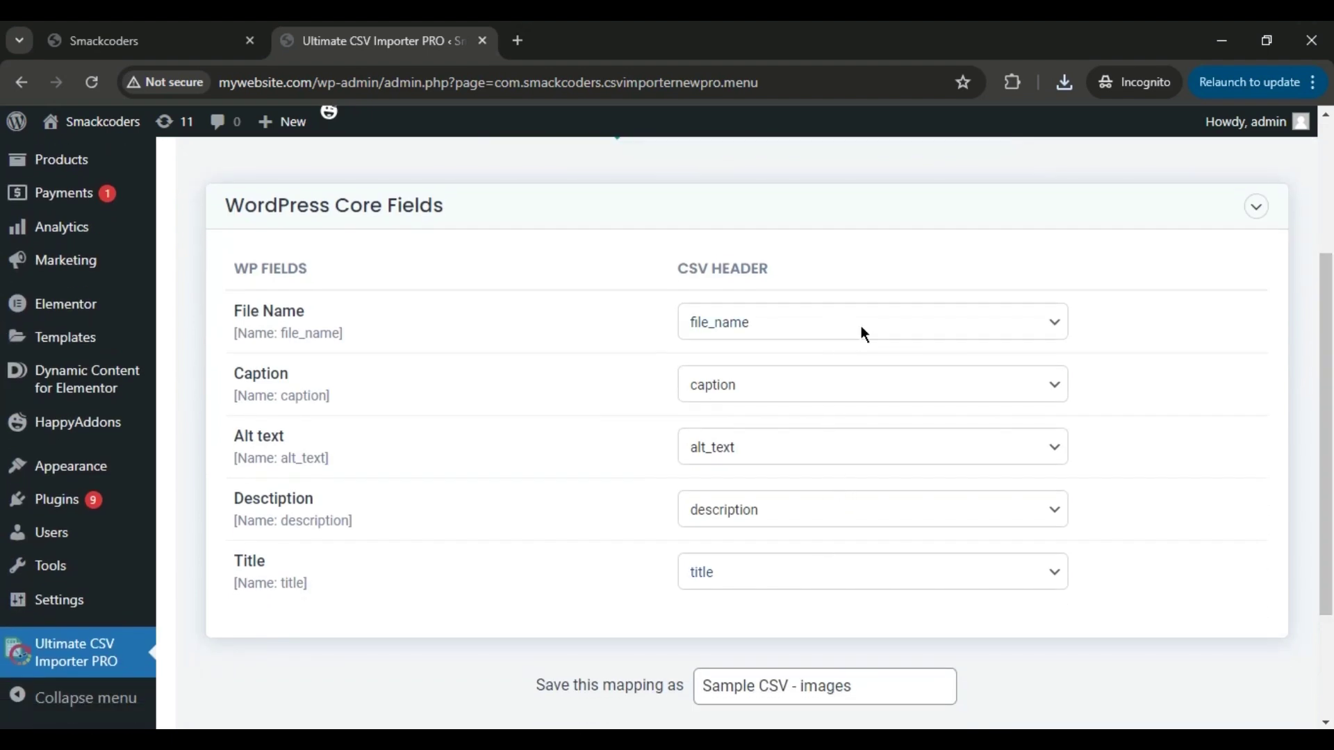
{"action": "scroll", "coordinate": [1306, 326], "scroll_direction": "down", "scroll_amount": 2}
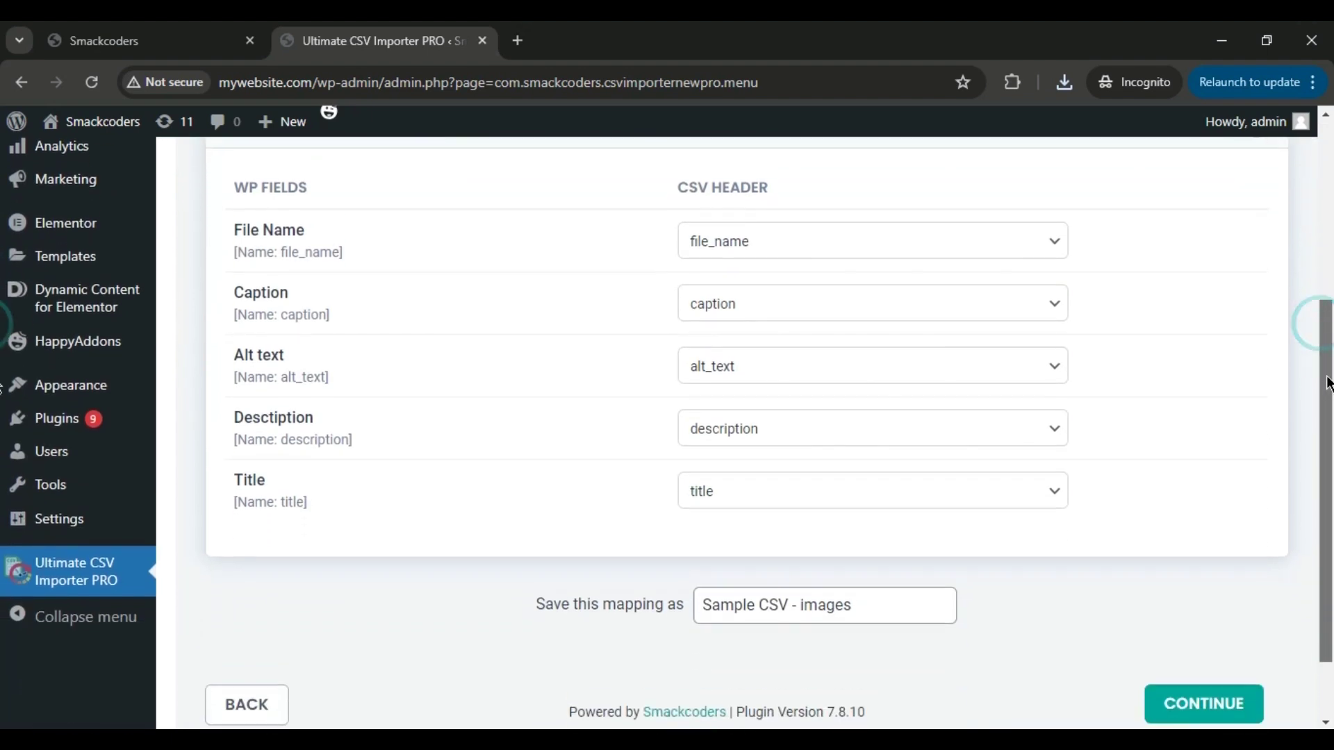
{"action": "left_click", "coordinate": [799, 588]}
{"action": "key", "text": "shift+Home"}
{"action": "key", "text": "BackSpace"}
{"action": "left_click", "coordinate": [1011, 669]}
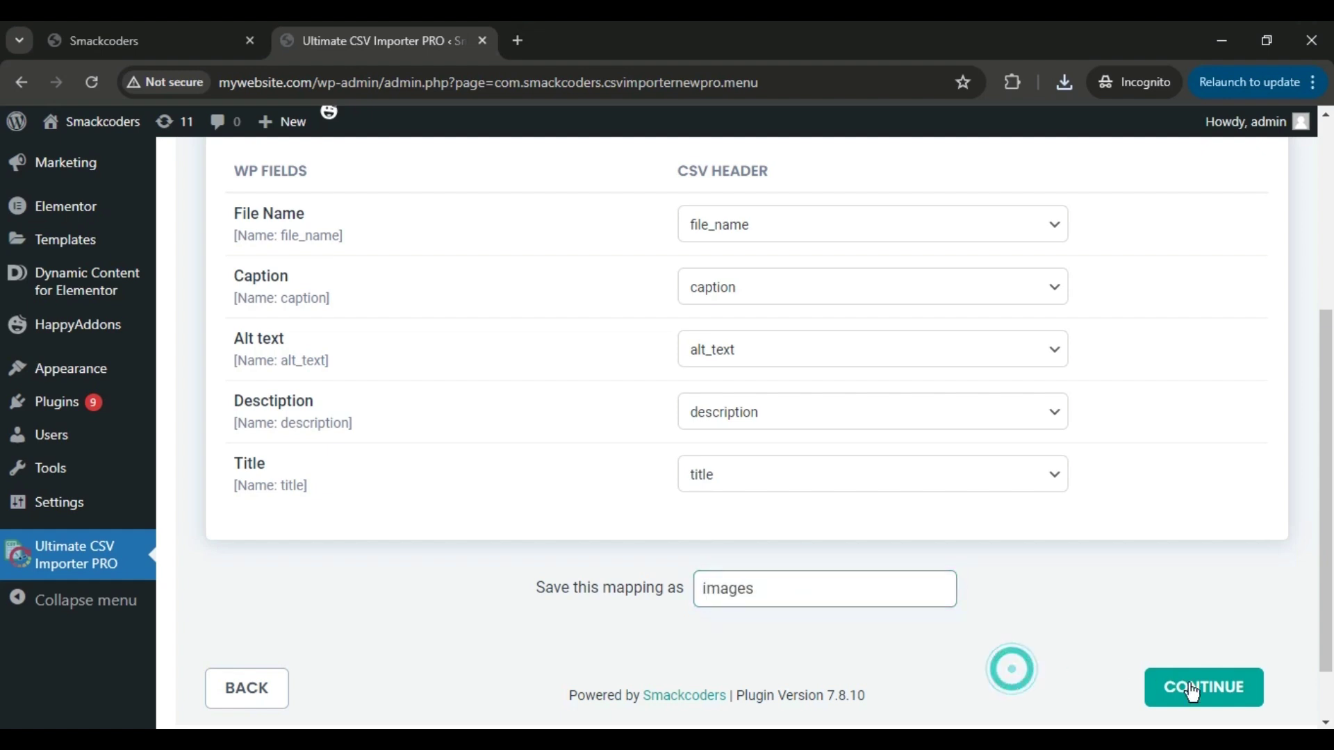
{"action": "left_click", "coordinate": [1215, 699]}
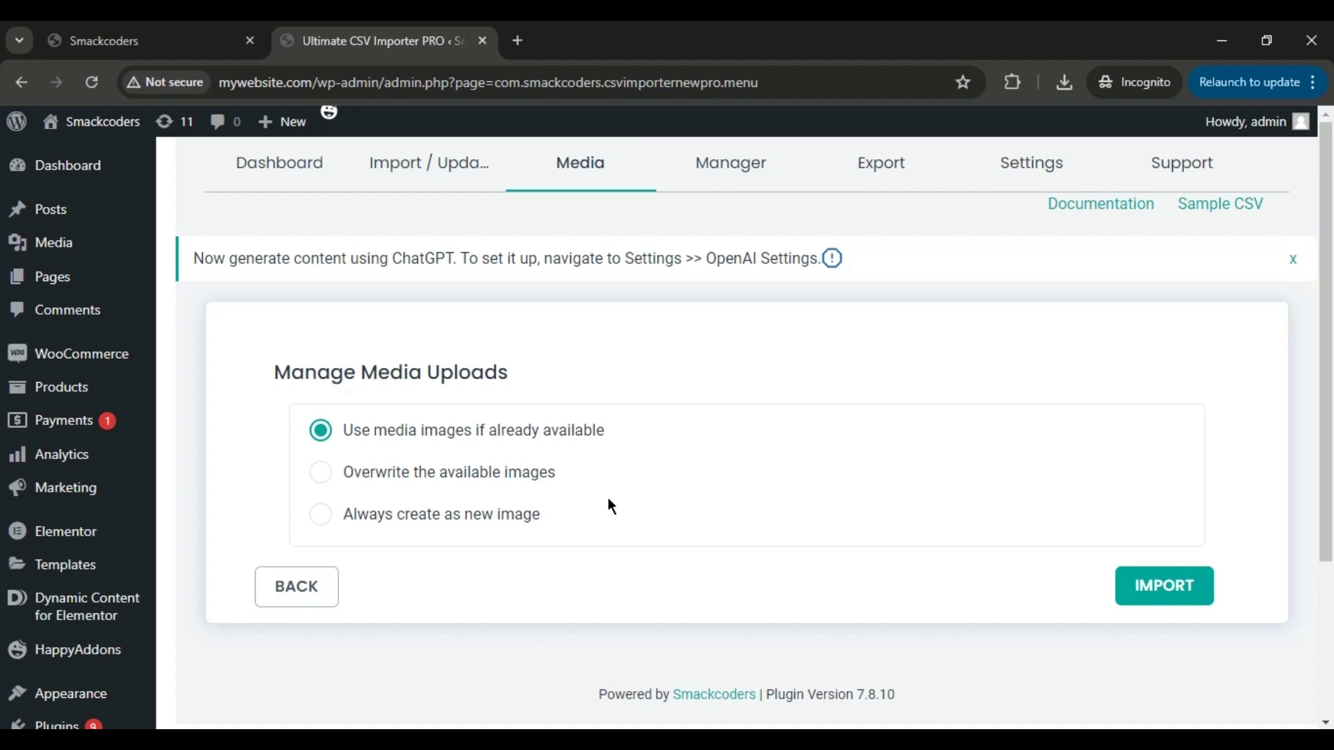
- Start importing the 14 records of Sample CSV - images.csv, keeping 'Use media images if already available' selected
{"action": "left_click", "coordinate": [1167, 586]}
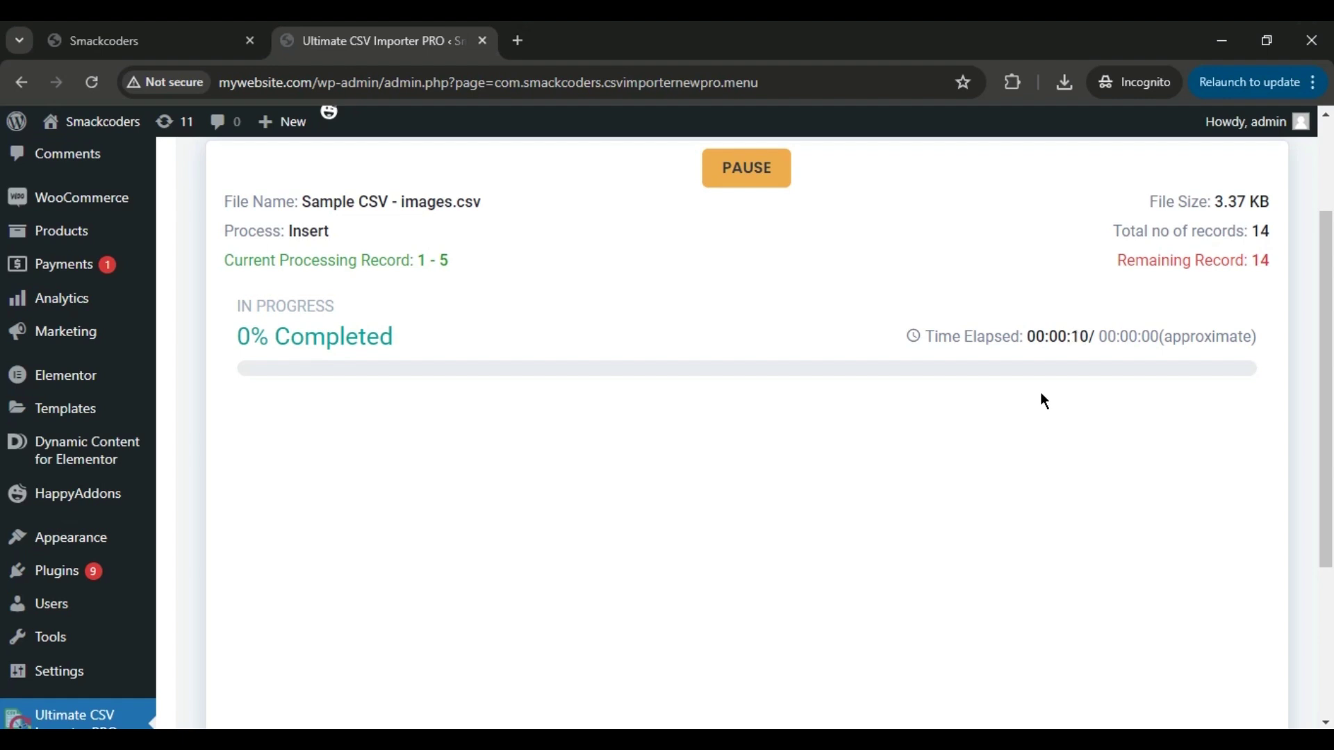
- Scroll through the Inserted summary rows while the import progresses to 100% Completed
{"action": "left_click_drag", "start_coordinate": [1323, 314], "coordinate": [1322, 224]}
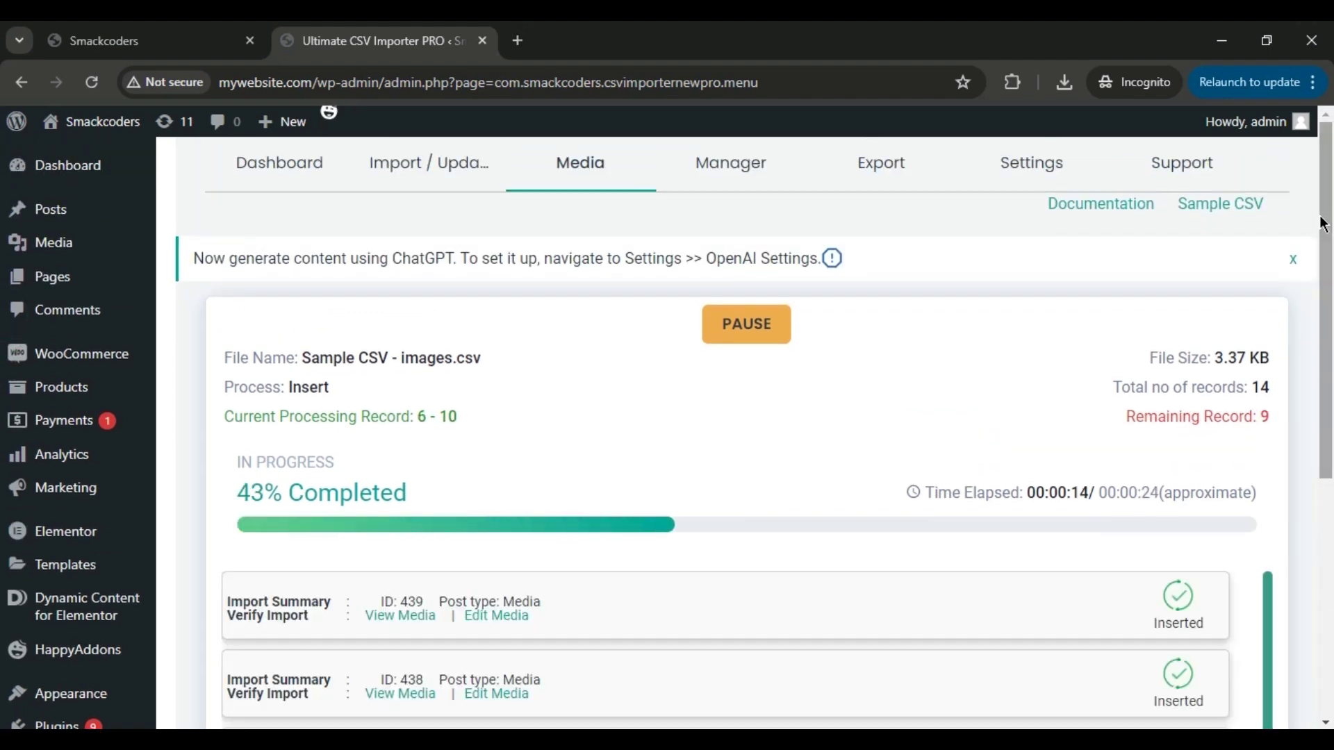
{"action": "scroll", "coordinate": [1266, 386], "scroll_direction": "down", "scroll_amount": 5}
{"action": "left_click_drag", "start_coordinate": [1327, 406], "coordinate": [1330, 333]}
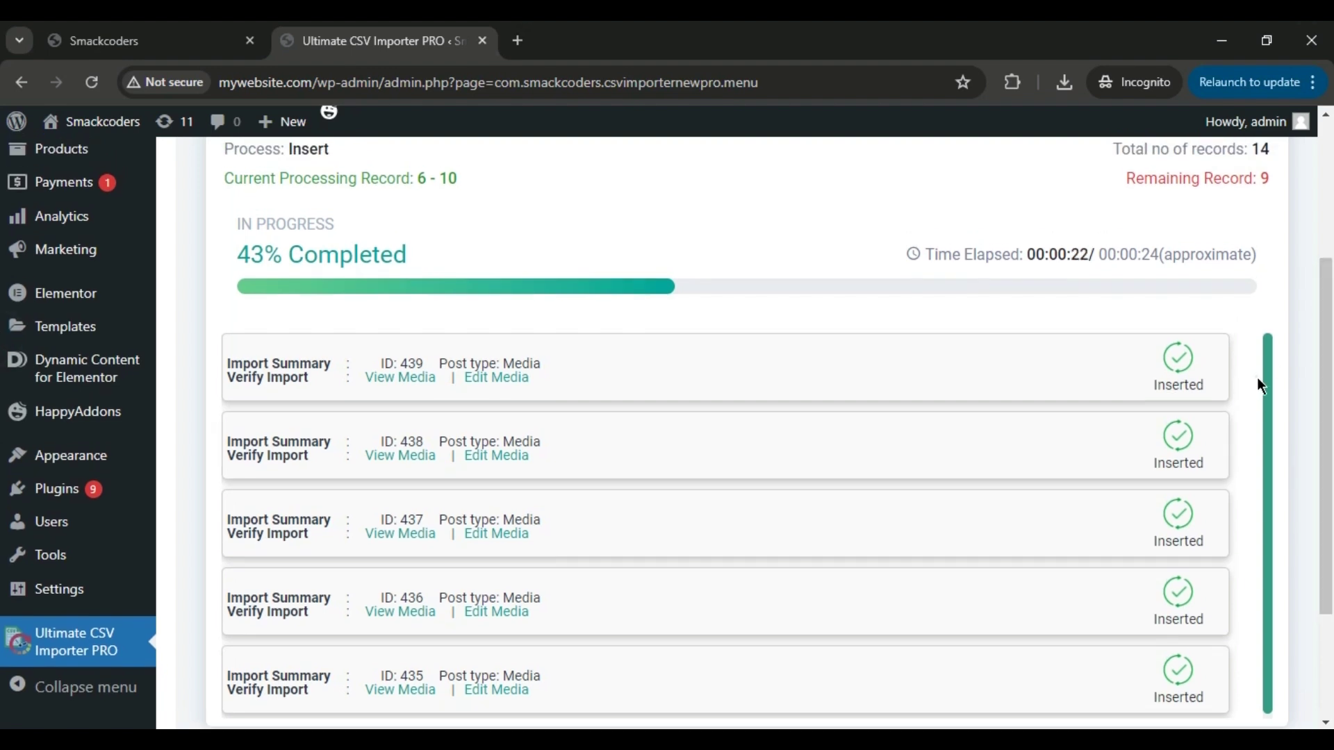
{"action": "left_click_drag", "start_coordinate": [1257, 377], "coordinate": [1259, 420]}
{"action": "left_click", "coordinate": [1256, 410]}
{"action": "left_click_drag", "start_coordinate": [1329, 363], "coordinate": [1332, 298]}
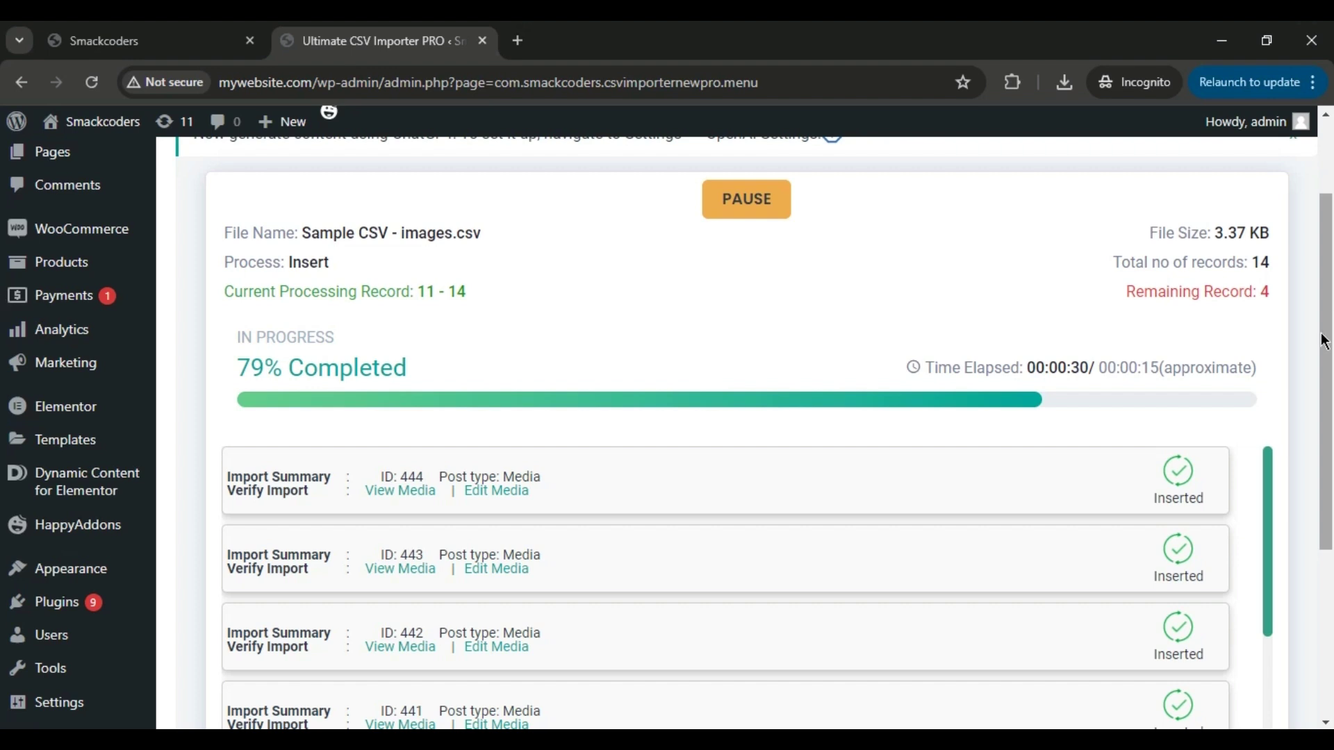
{"action": "left_click_drag", "start_coordinate": [1270, 466], "coordinate": [1273, 681]}
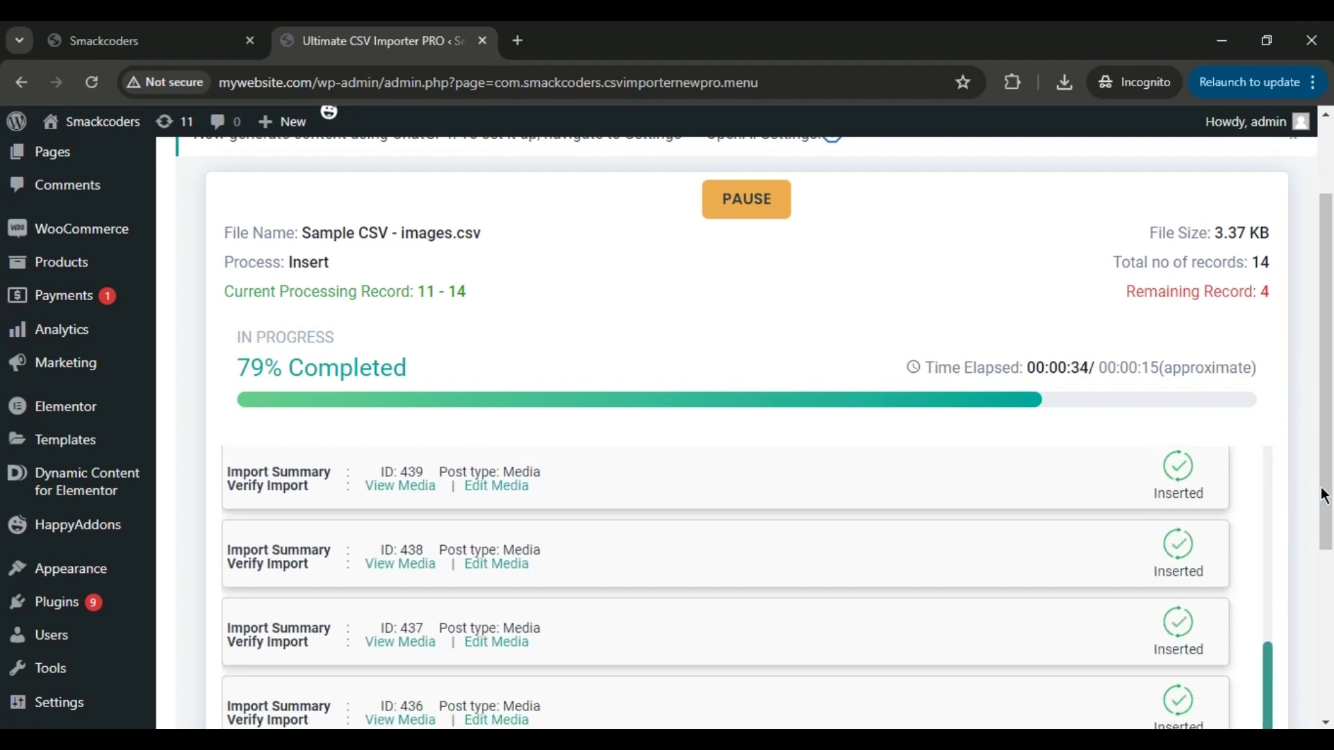
{"action": "scroll", "coordinate": [4, 486], "scroll_direction": "down", "scroll_amount": 2}
{"action": "scroll", "coordinate": [4, 528], "scroll_direction": "down", "scroll_amount": 1}
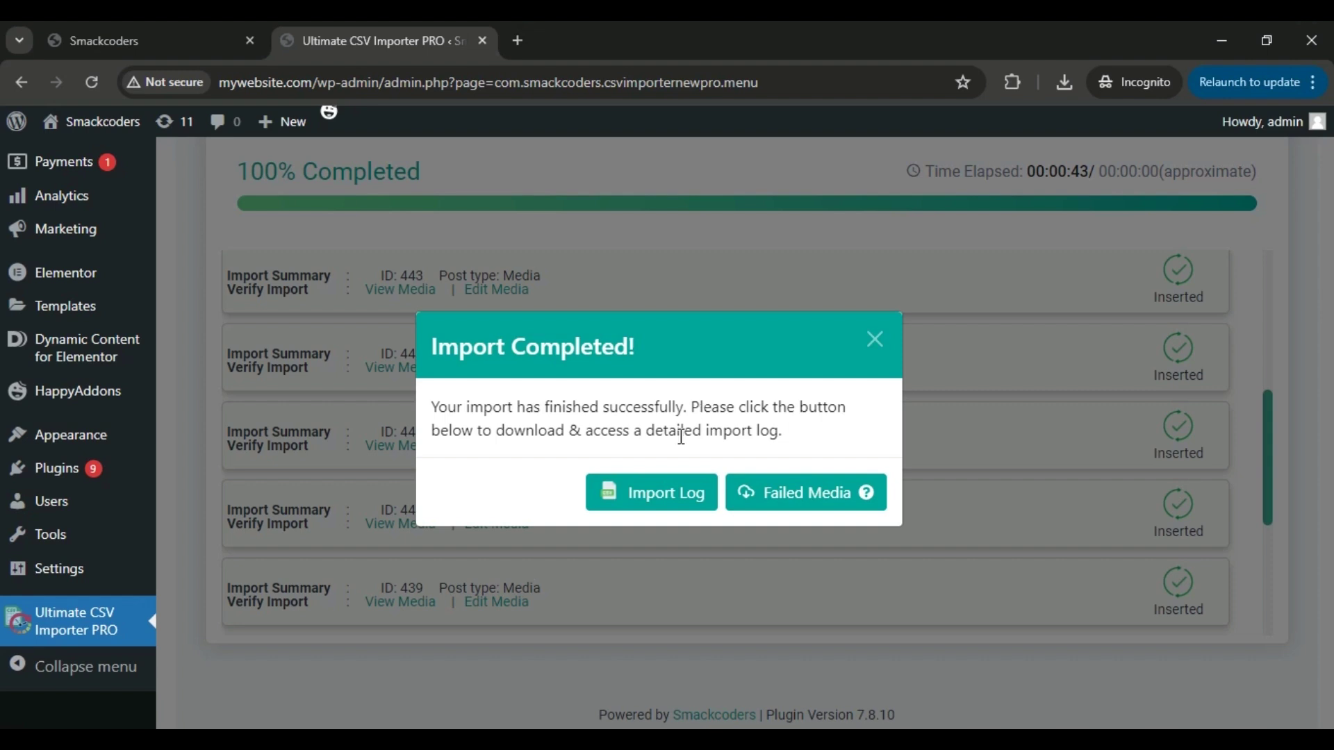
- Save MediaLog (2).csv, review media IDs 435–448 as Inserted in Excel, then close it
{"action": "left_click", "coordinate": [665, 500]}
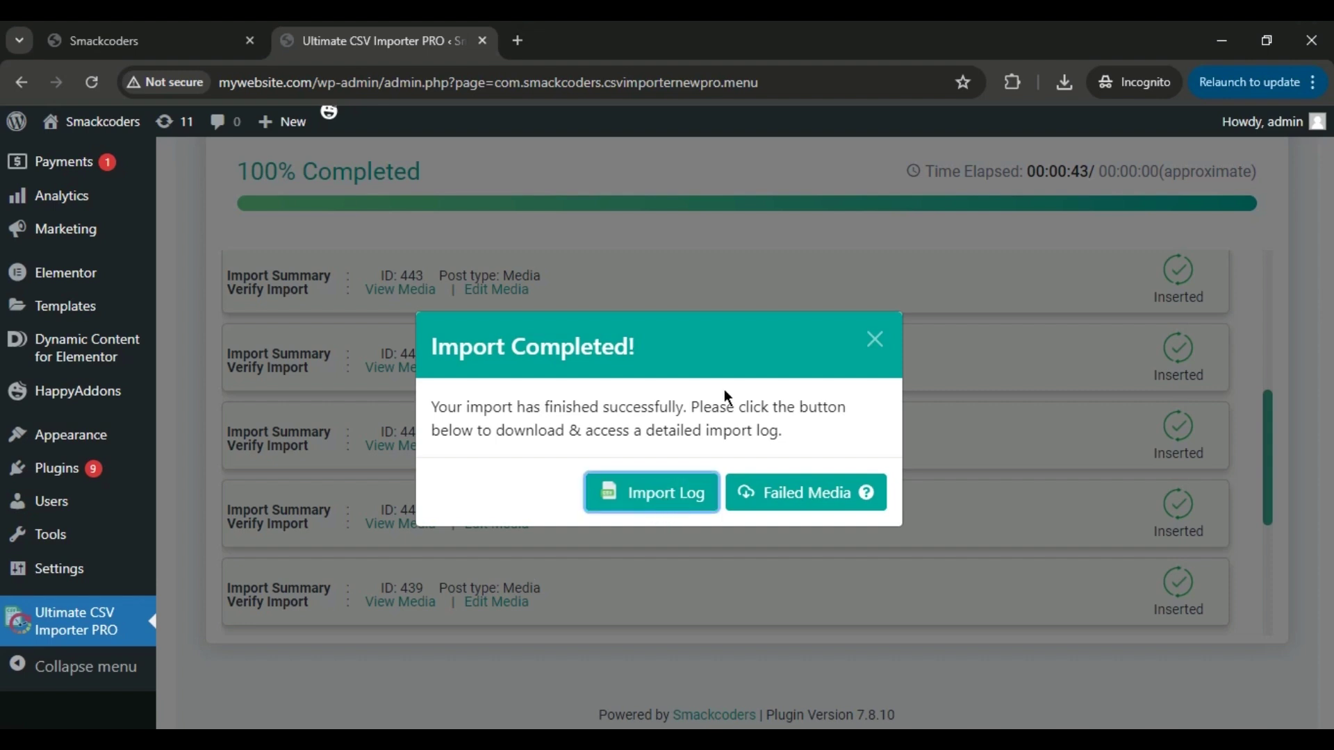
{"action": "key", "text": "Return"}
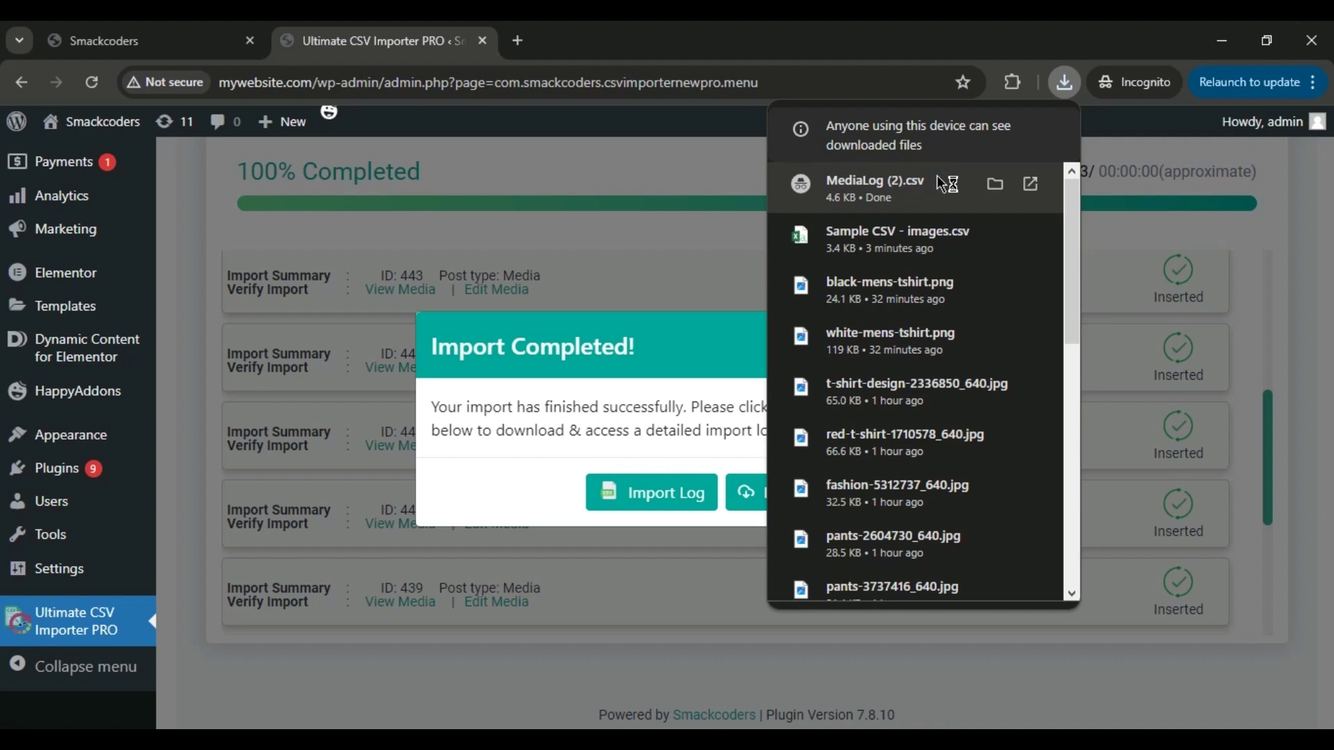
{"action": "left_click", "coordinate": [942, 184]}
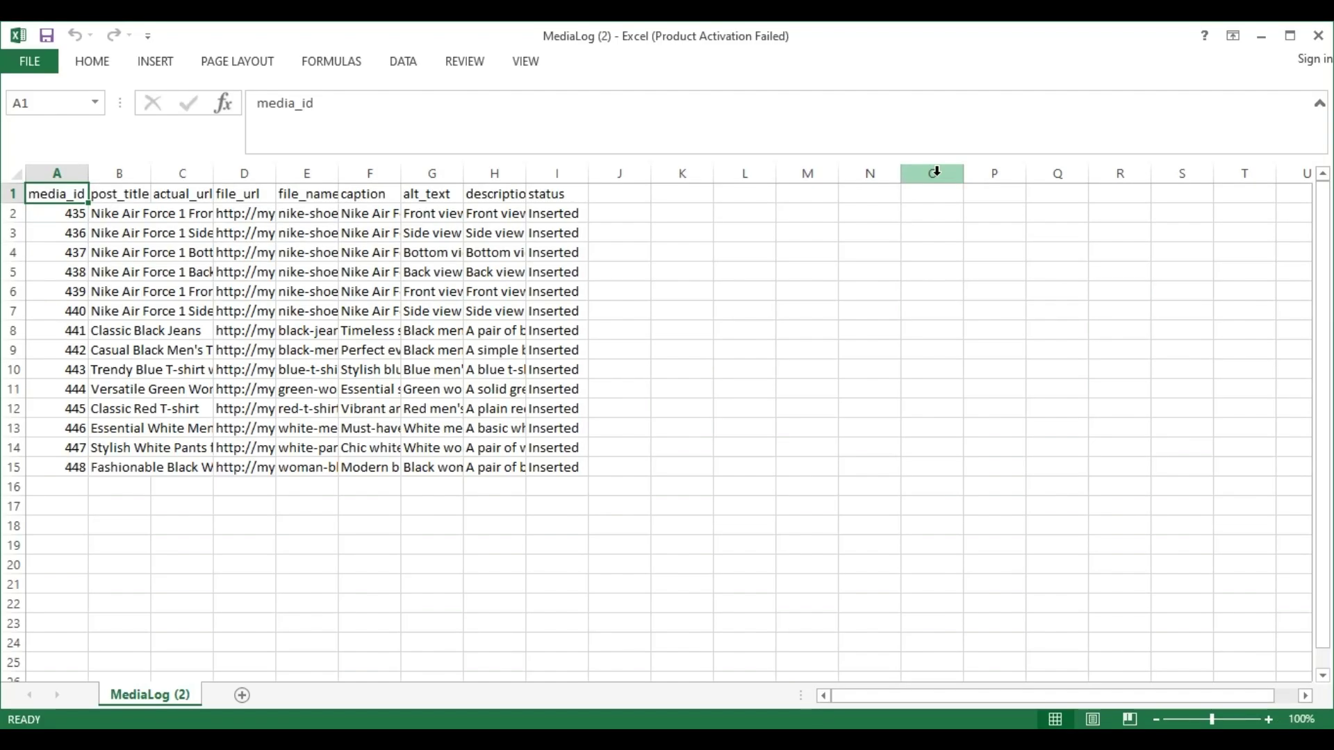
{"action": "left_click", "coordinate": [881, 269]}
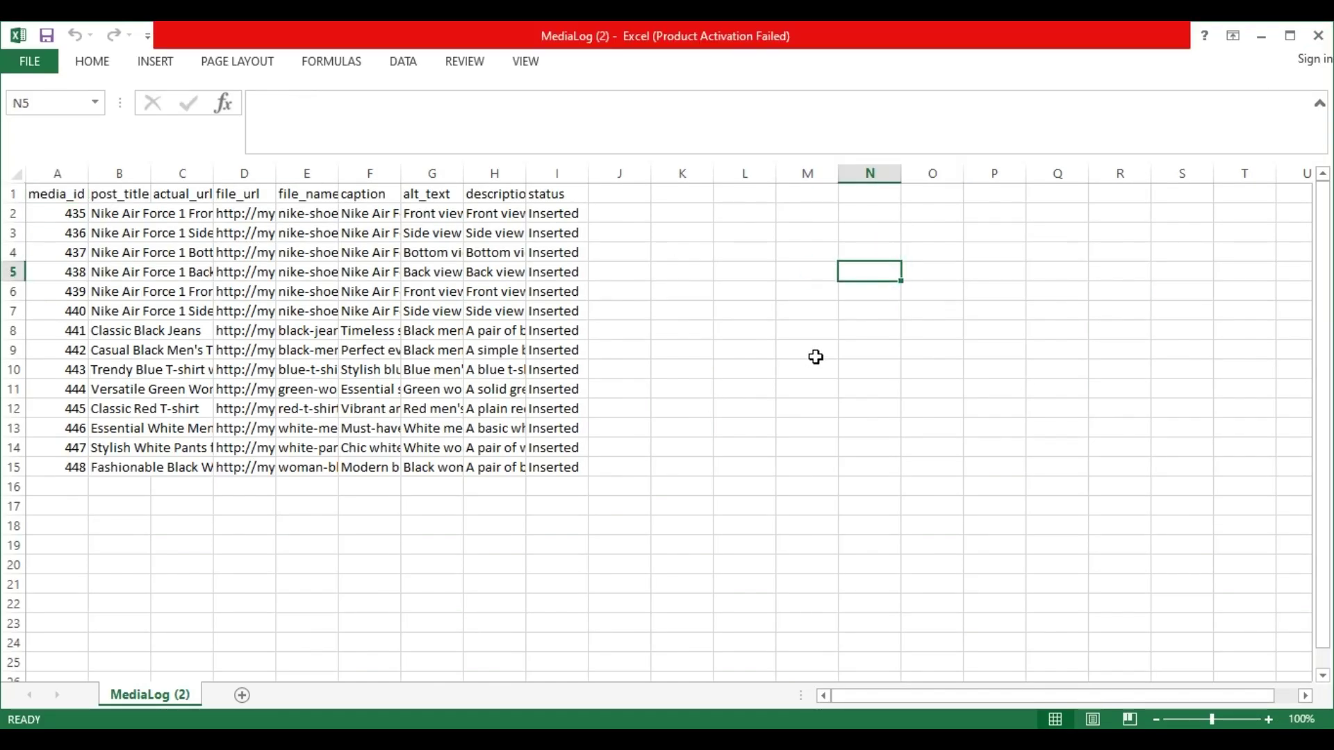
{"action": "left_click", "coordinate": [1318, 35]}
- Check Failed Media (no log exists), dismiss the completion notice, and open media ID 446's edit page
{"action": "left_click", "coordinate": [820, 493]}
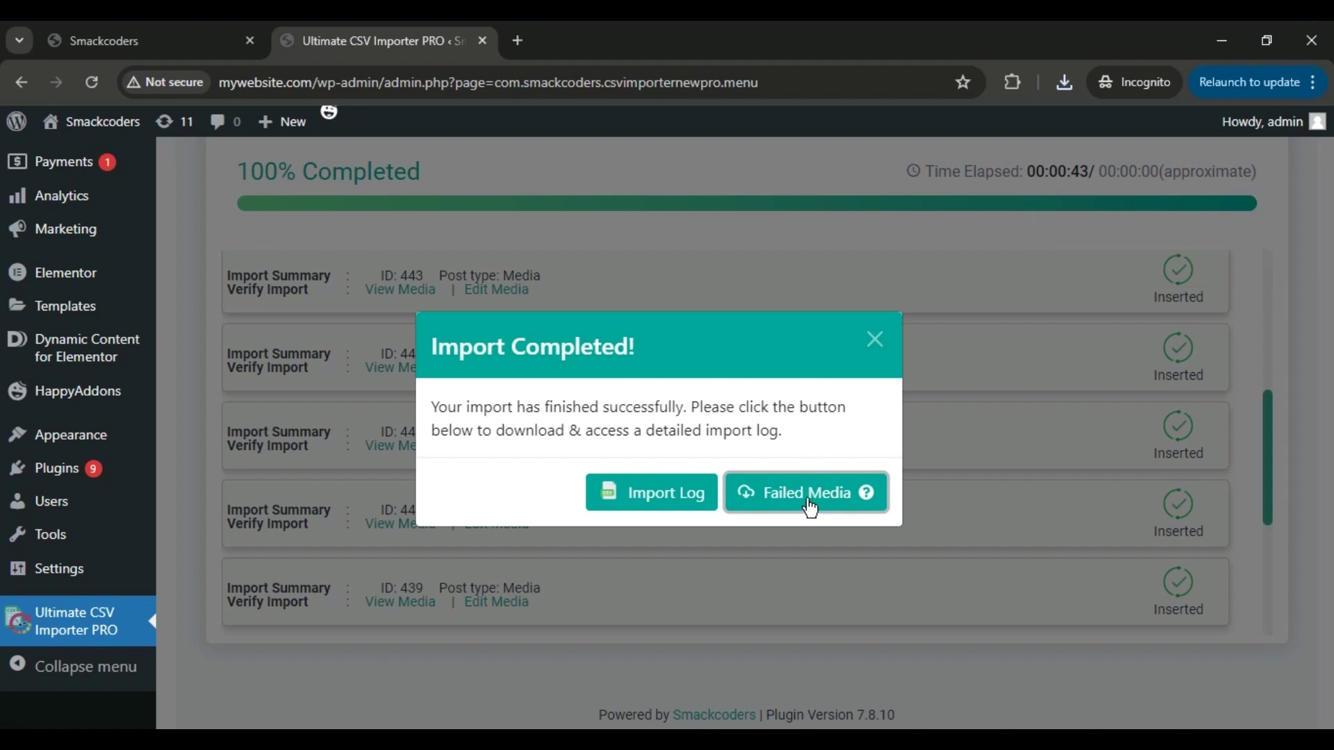
{"action": "left_click", "coordinate": [876, 339]}
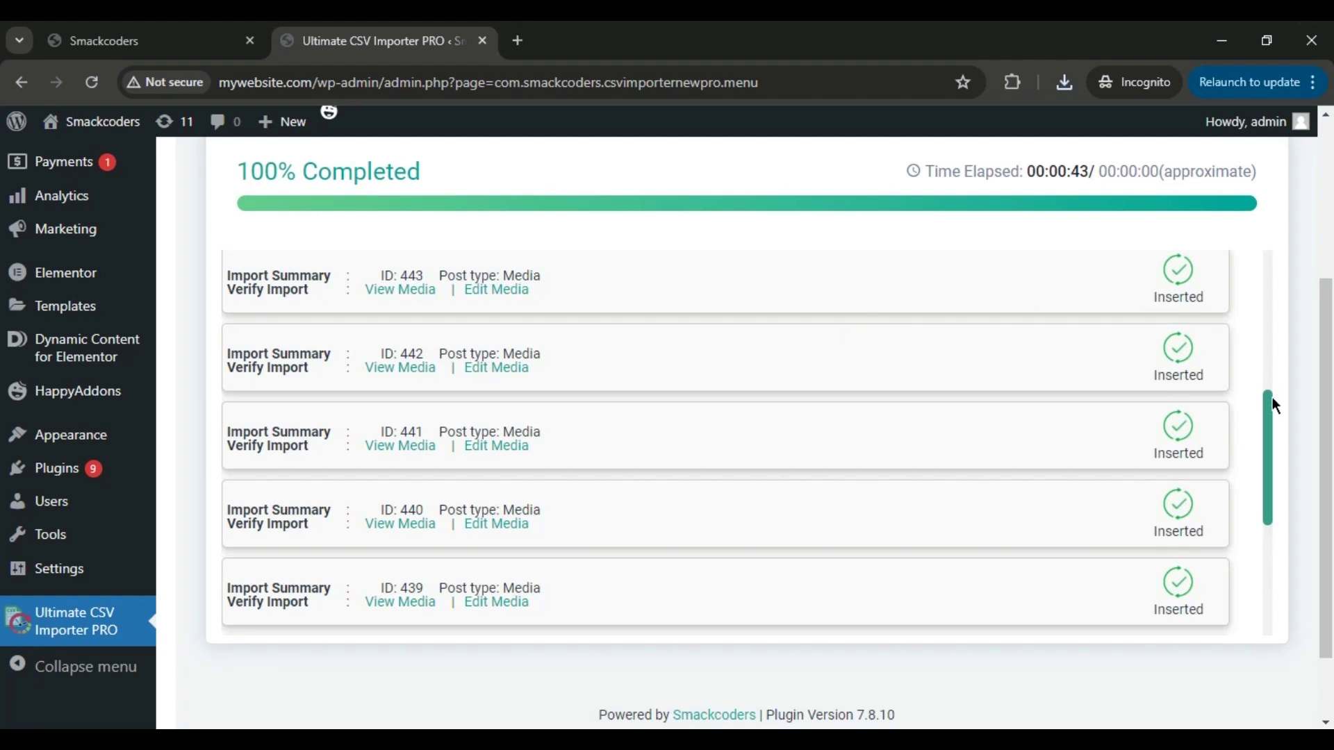
{"action": "left_click_drag", "start_coordinate": [1270, 411], "coordinate": [1270, 311]}
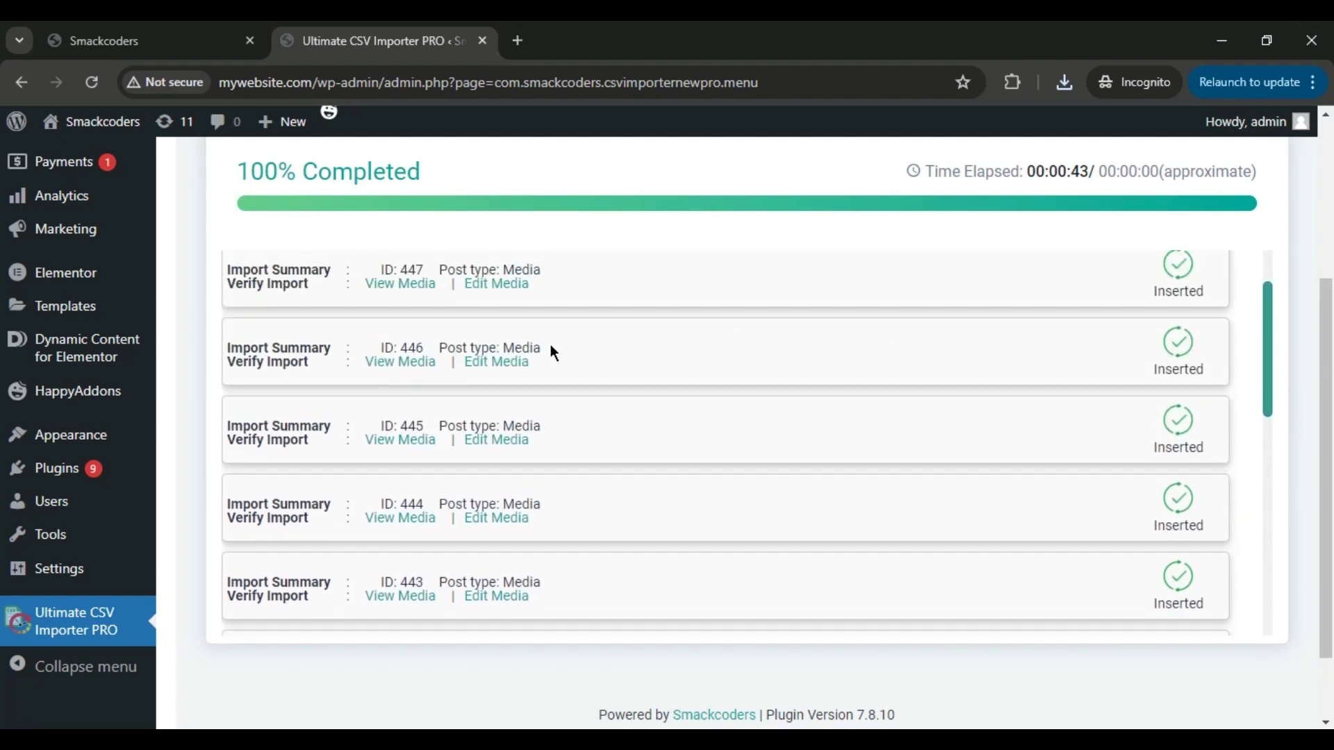
{"action": "left_click", "coordinate": [494, 363]}
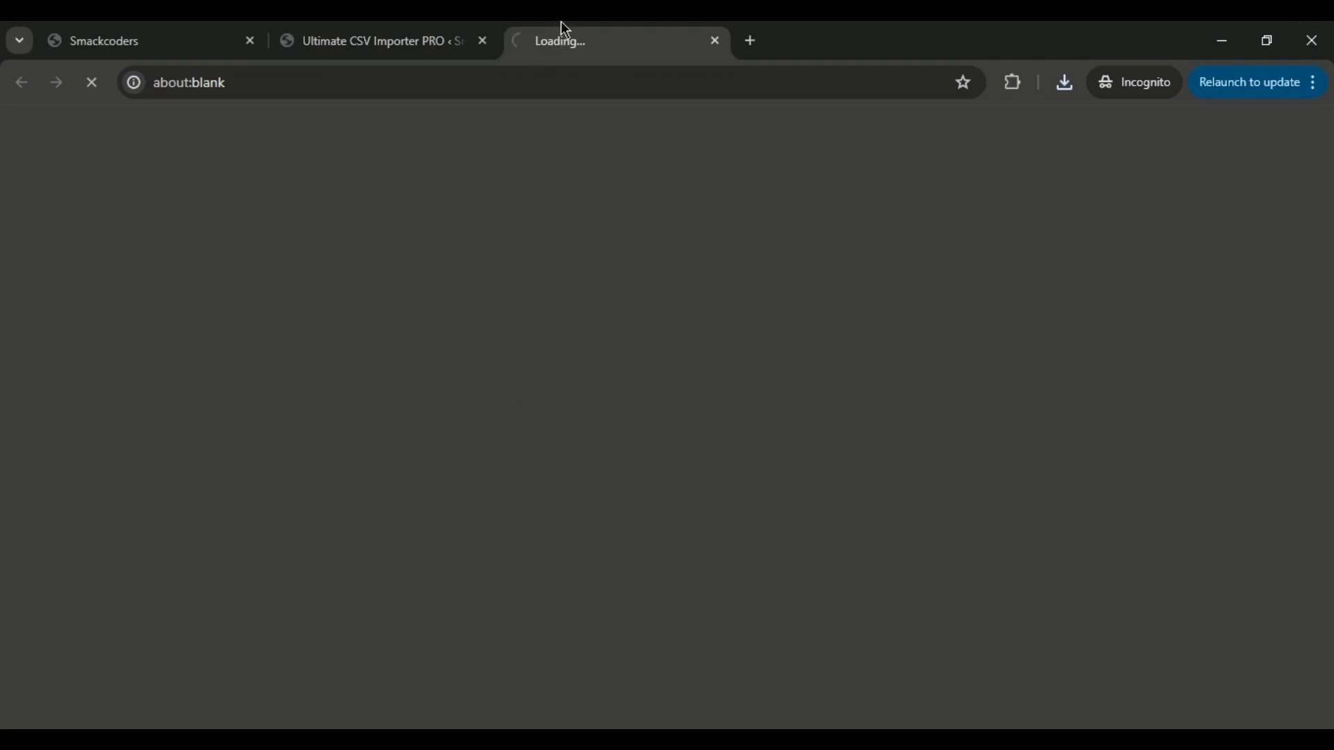